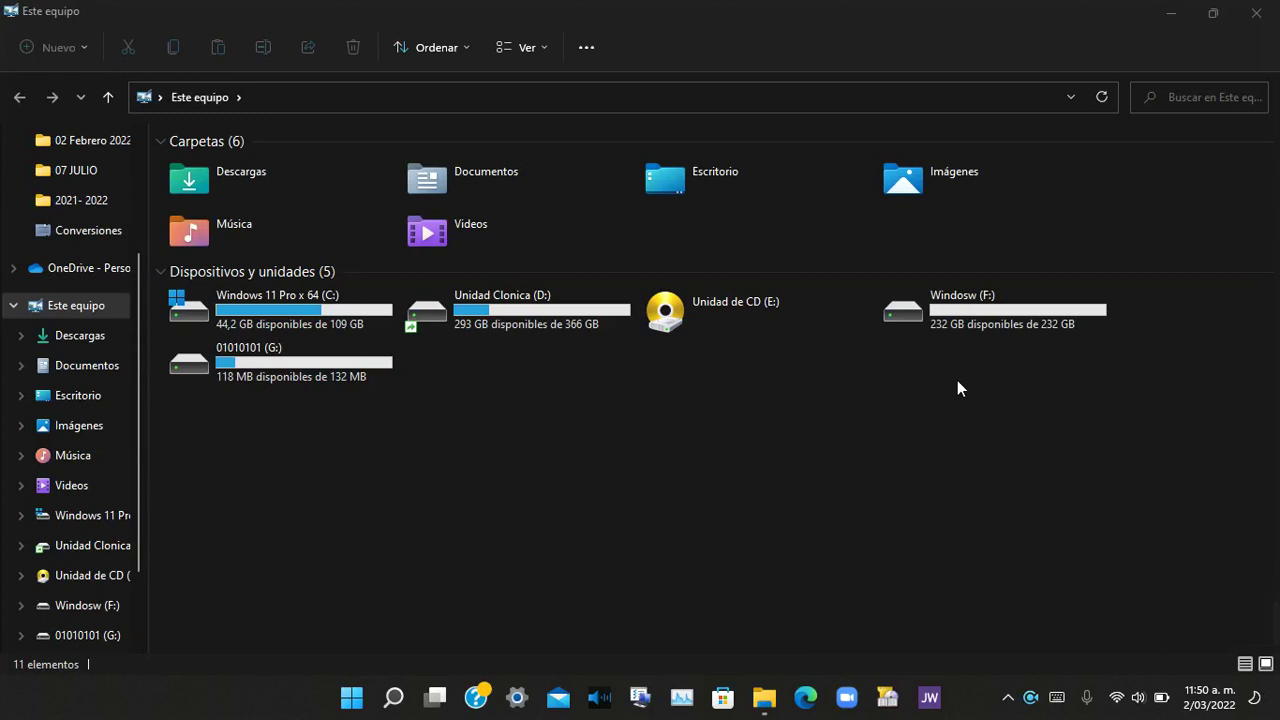
- Open the Control Panel and display all of its items as large icons
{"action": "left_click", "coordinate": [950, 320]}
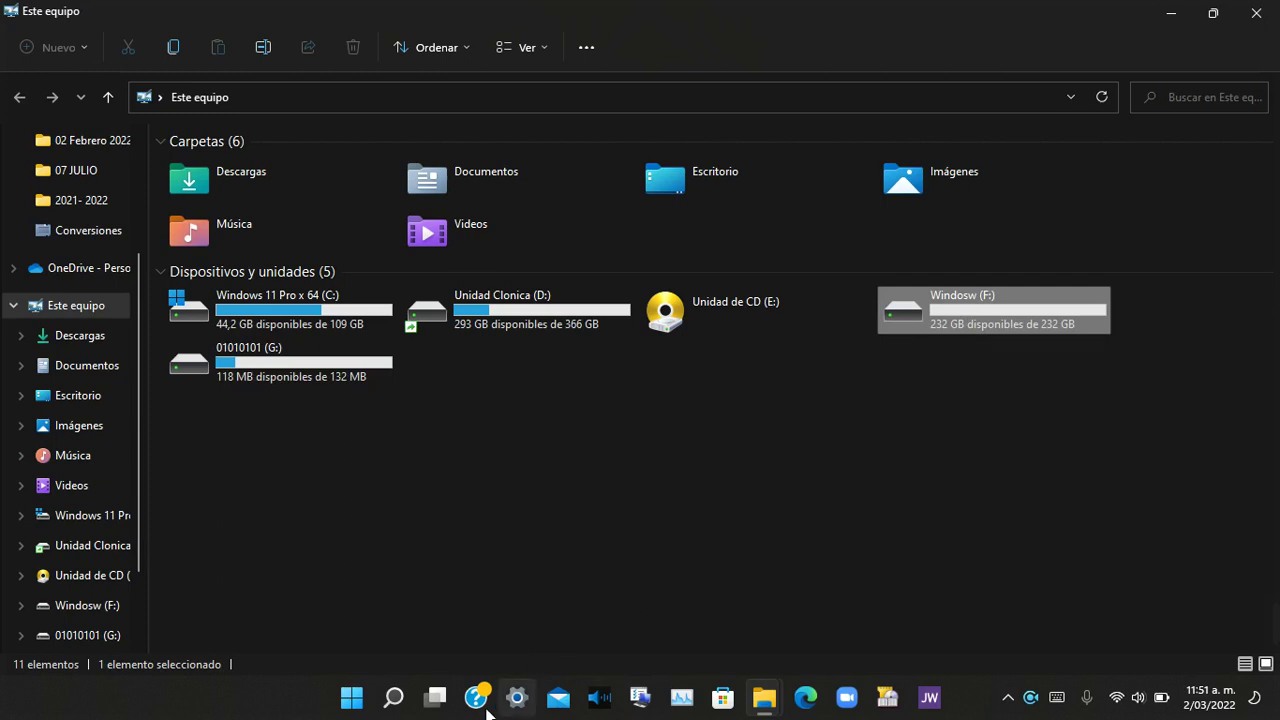
{"action": "left_click", "coordinate": [391, 700]}
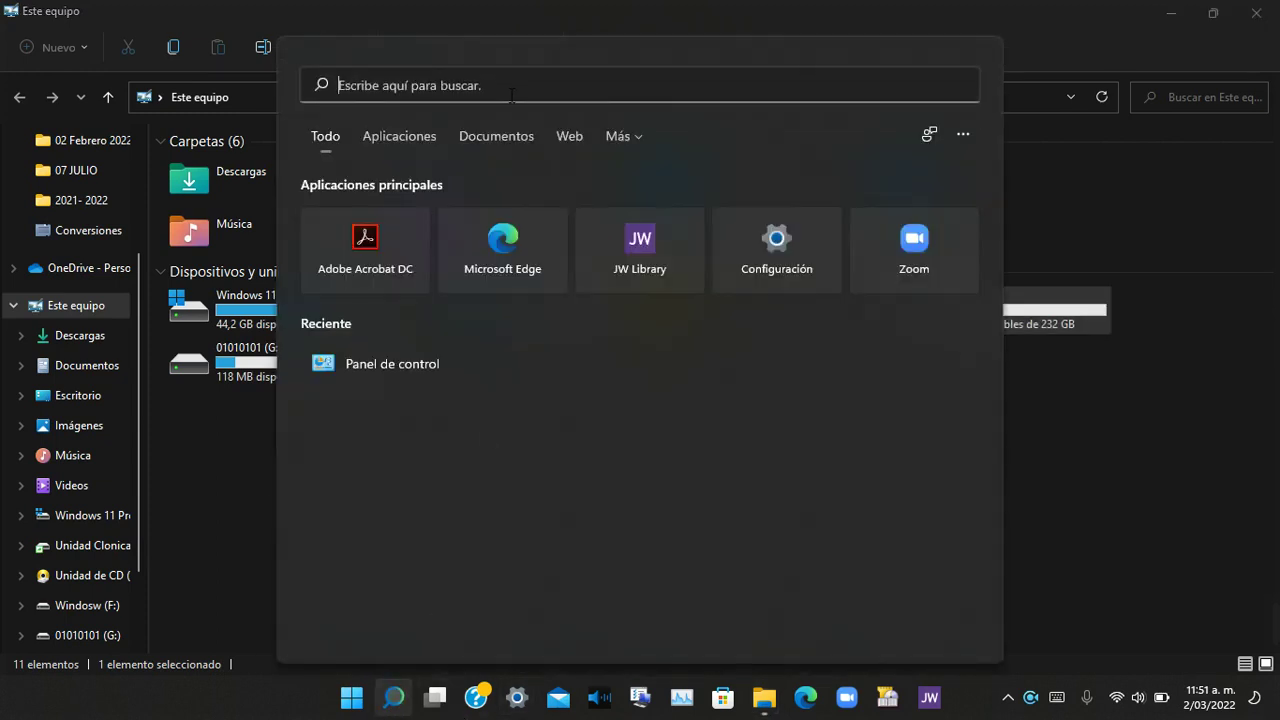
{"action": "type", "text": "panel"}
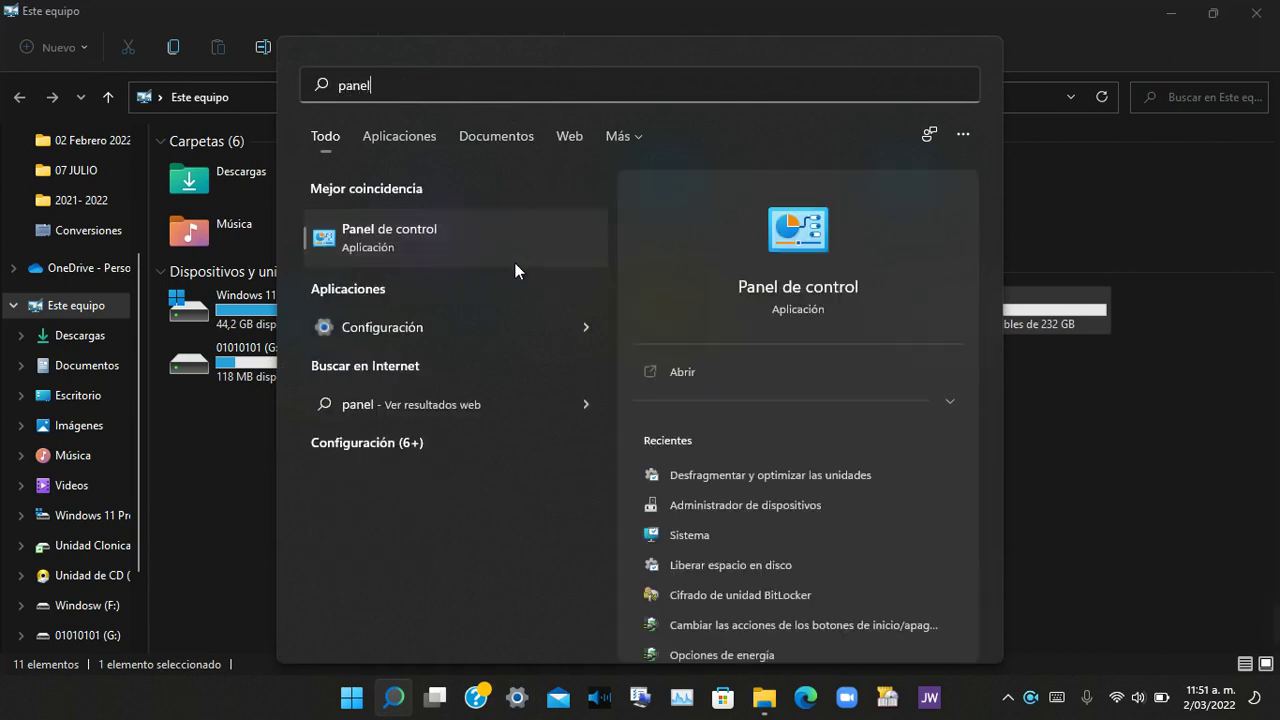
{"action": "left_click", "coordinate": [437, 241]}
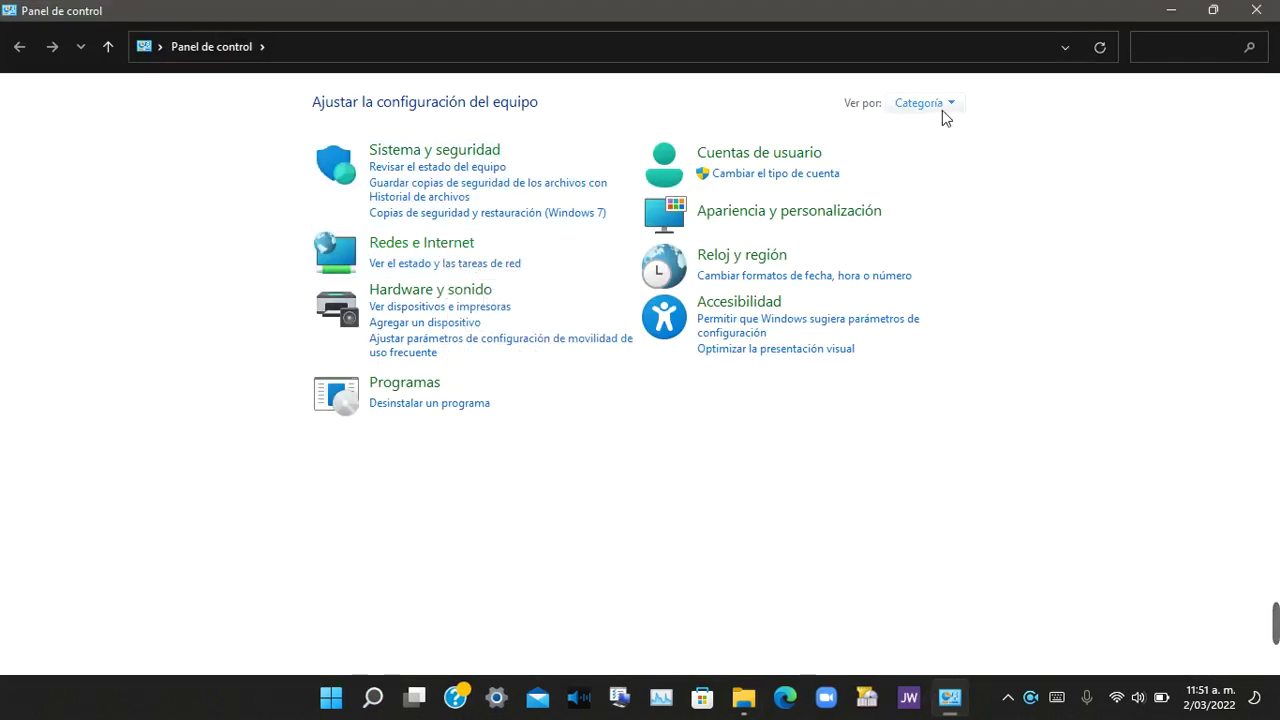
{"action": "left_click", "coordinate": [910, 106]}
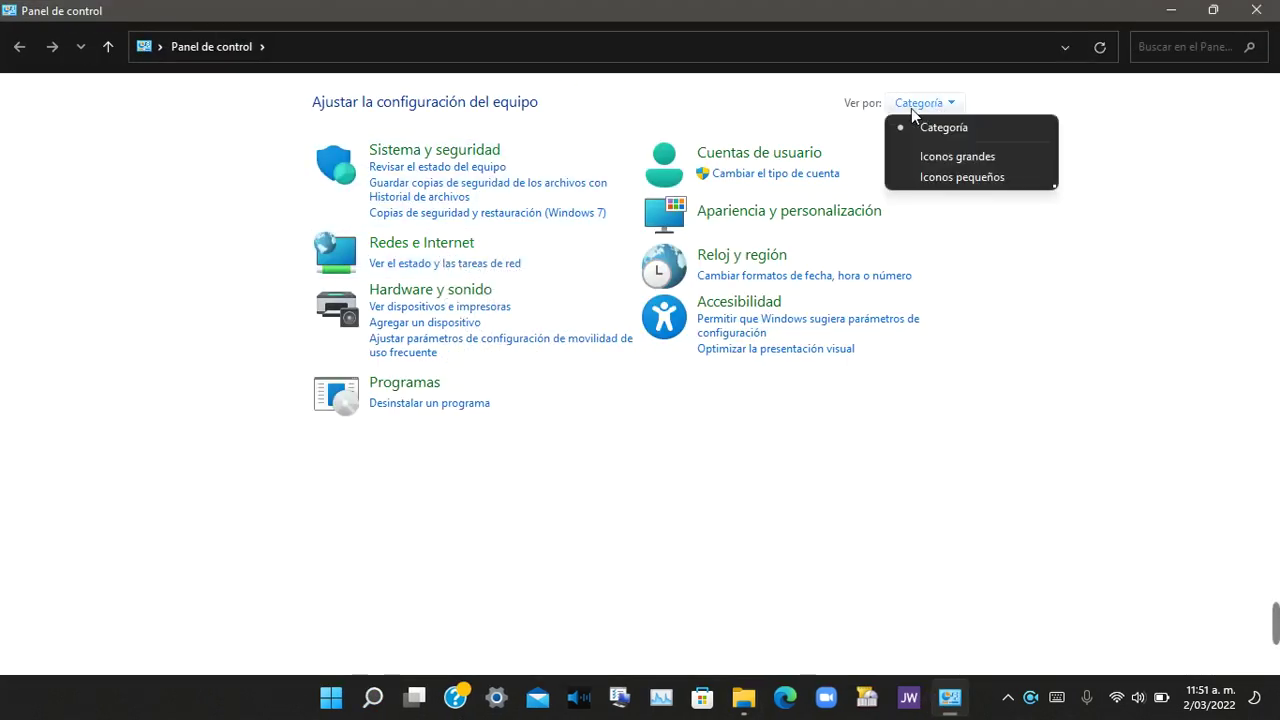
{"action": "left_click", "coordinate": [957, 160]}
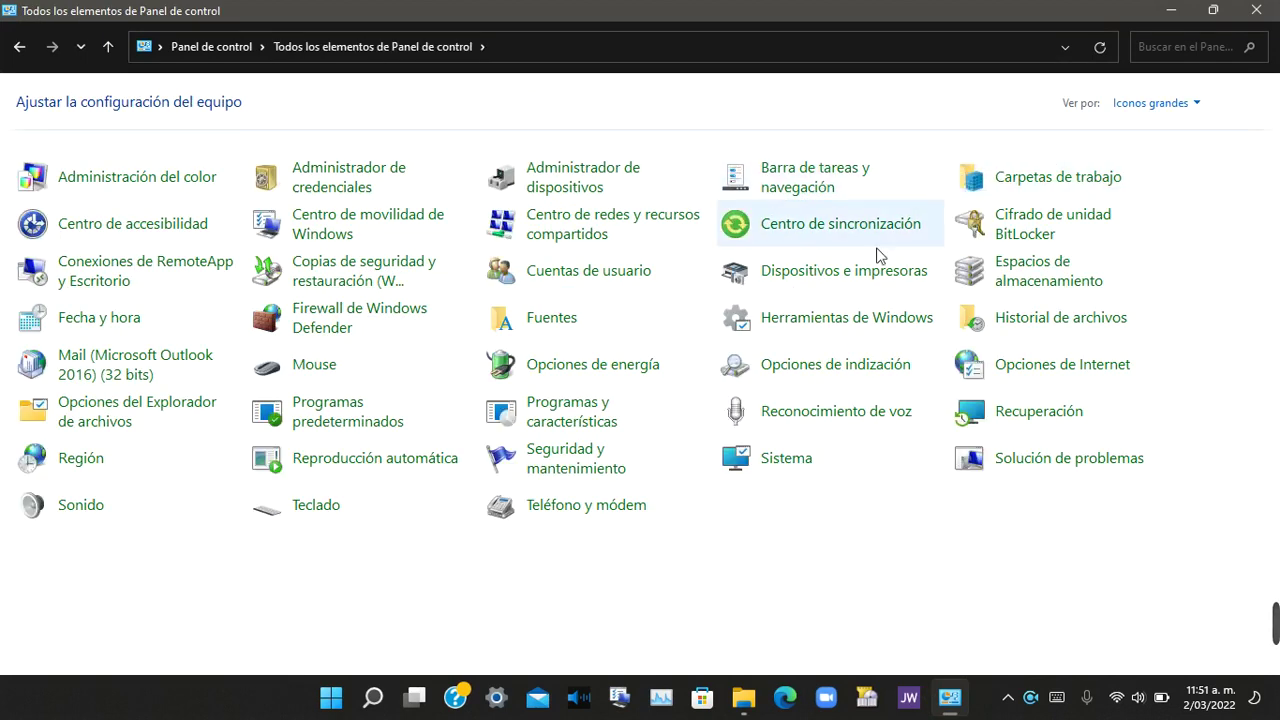
- Open Computer Management from Windows Tools, maximize it, and show Disk Management
{"action": "left_click", "coordinate": [838, 322]}
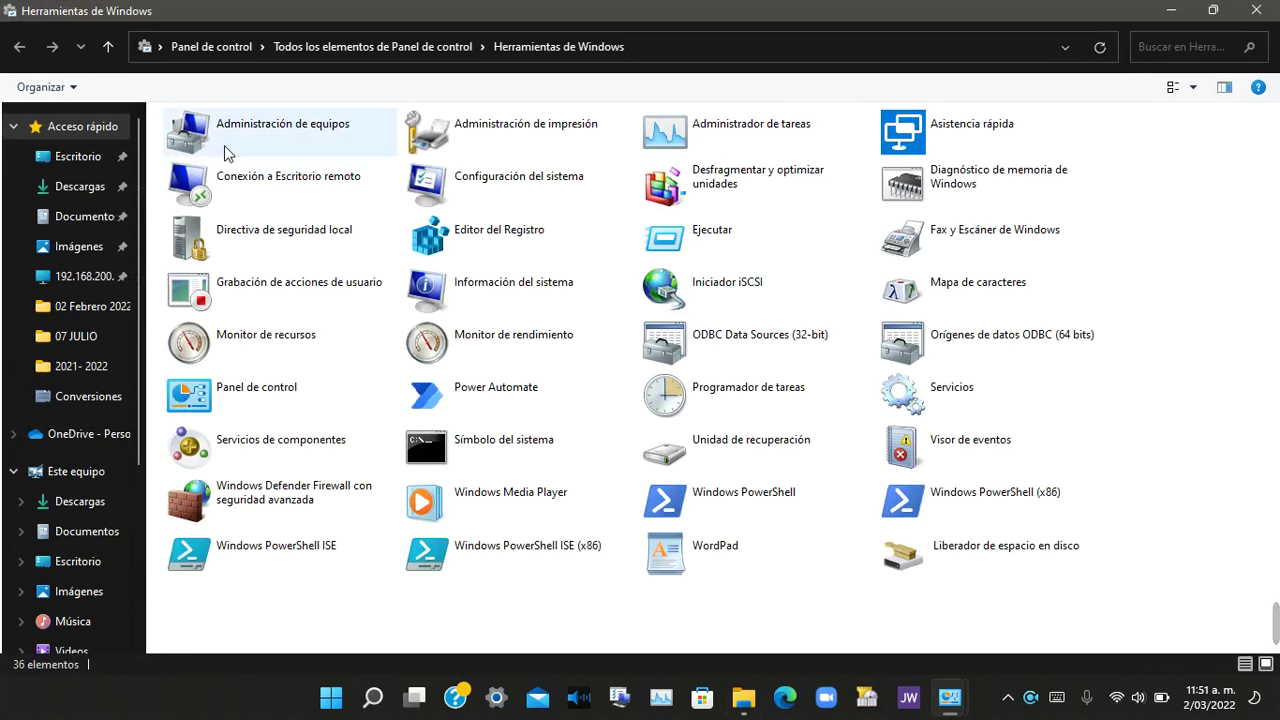
{"action": "left_click", "coordinate": [309, 138]}
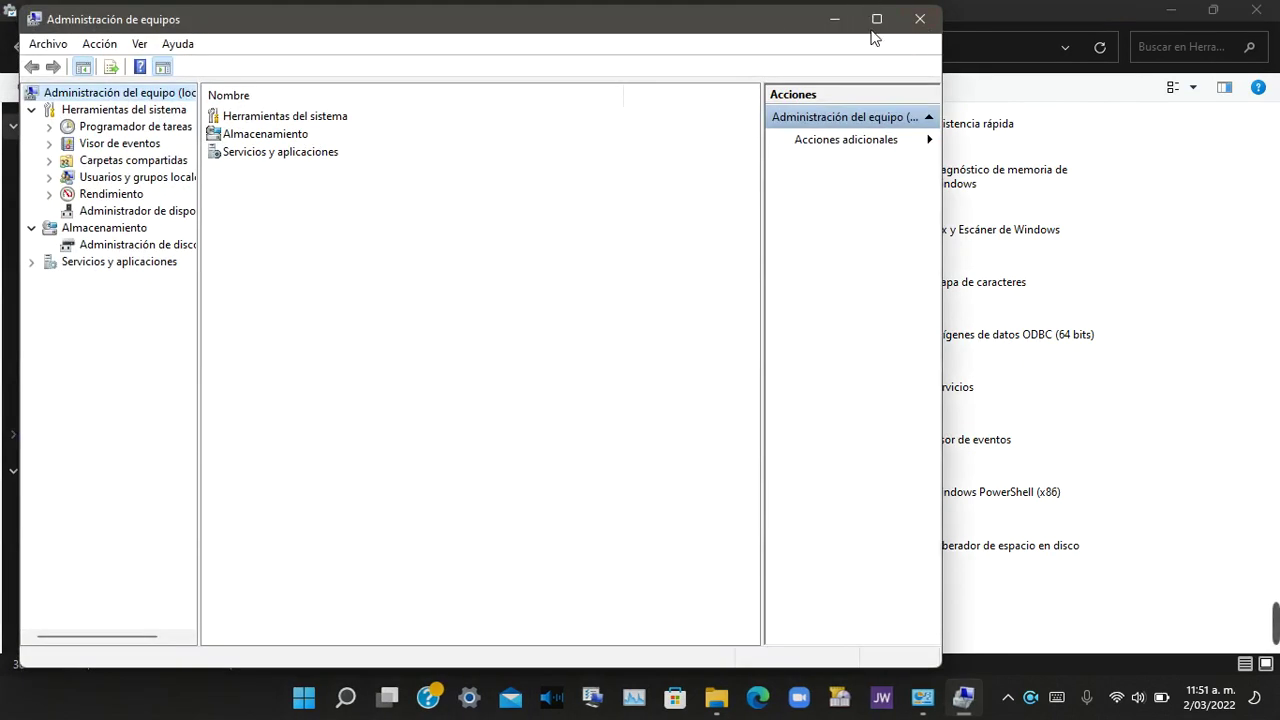
{"action": "left_click", "coordinate": [876, 19]}
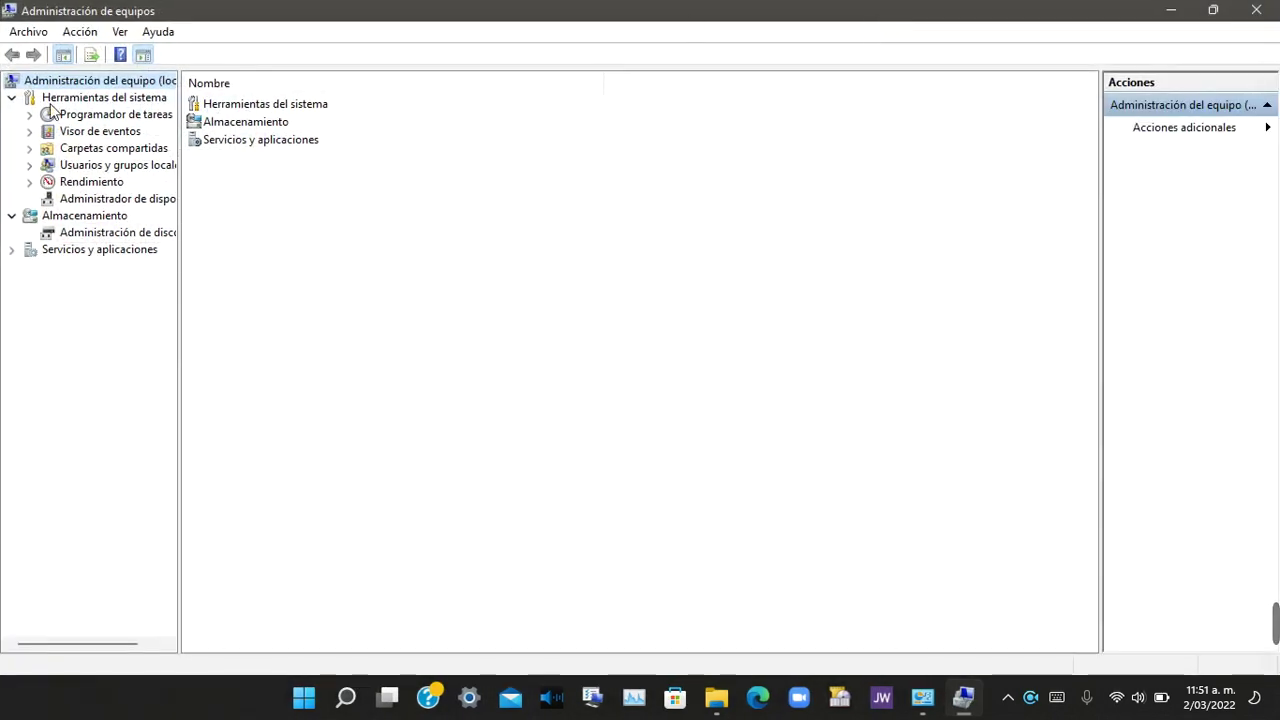
{"action": "left_click", "coordinate": [84, 238]}
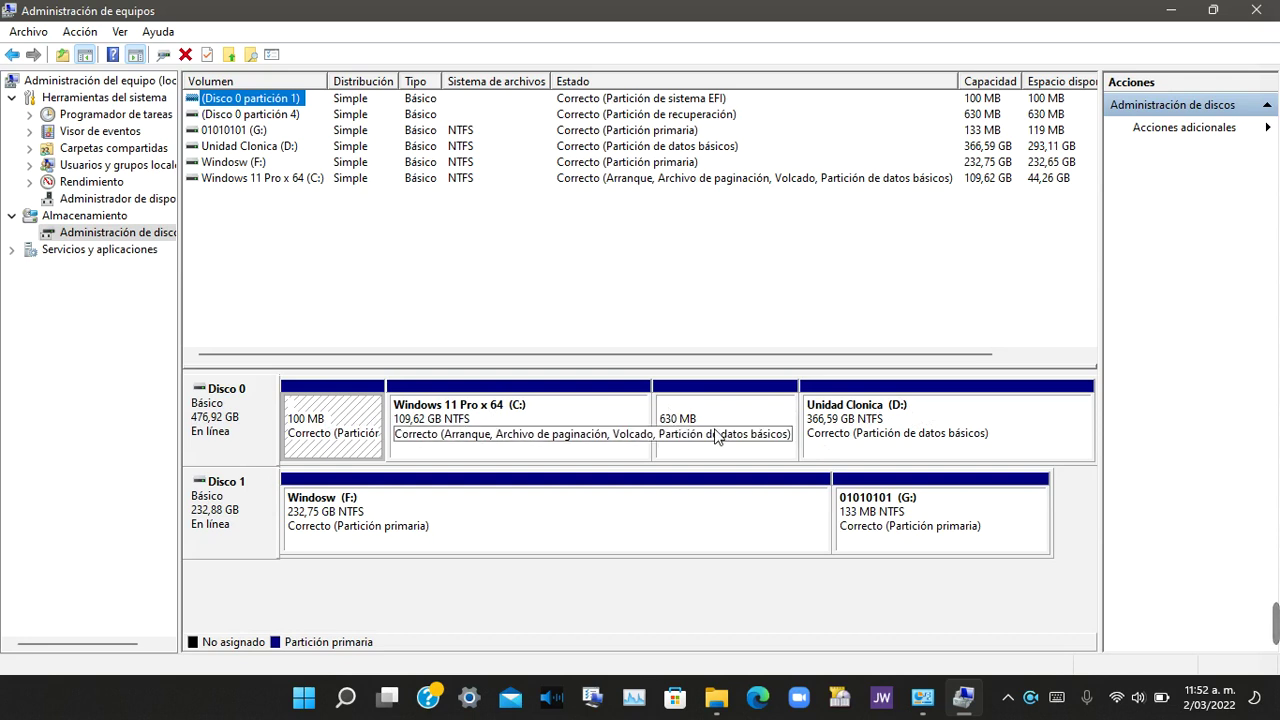
- Examine the volumes on Disk 1 and the actions available for the 01010101 (G:) partition
{"action": "left_click", "coordinate": [252, 508]}
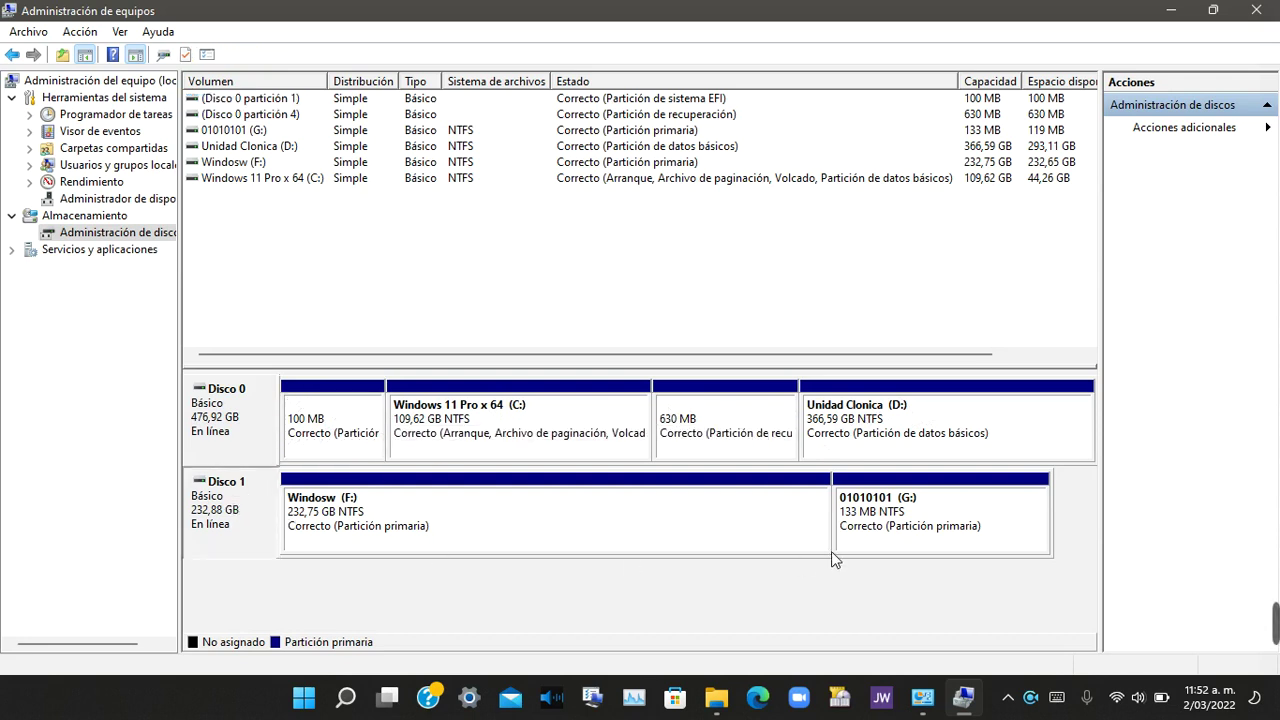
{"action": "left_click", "coordinate": [950, 545]}
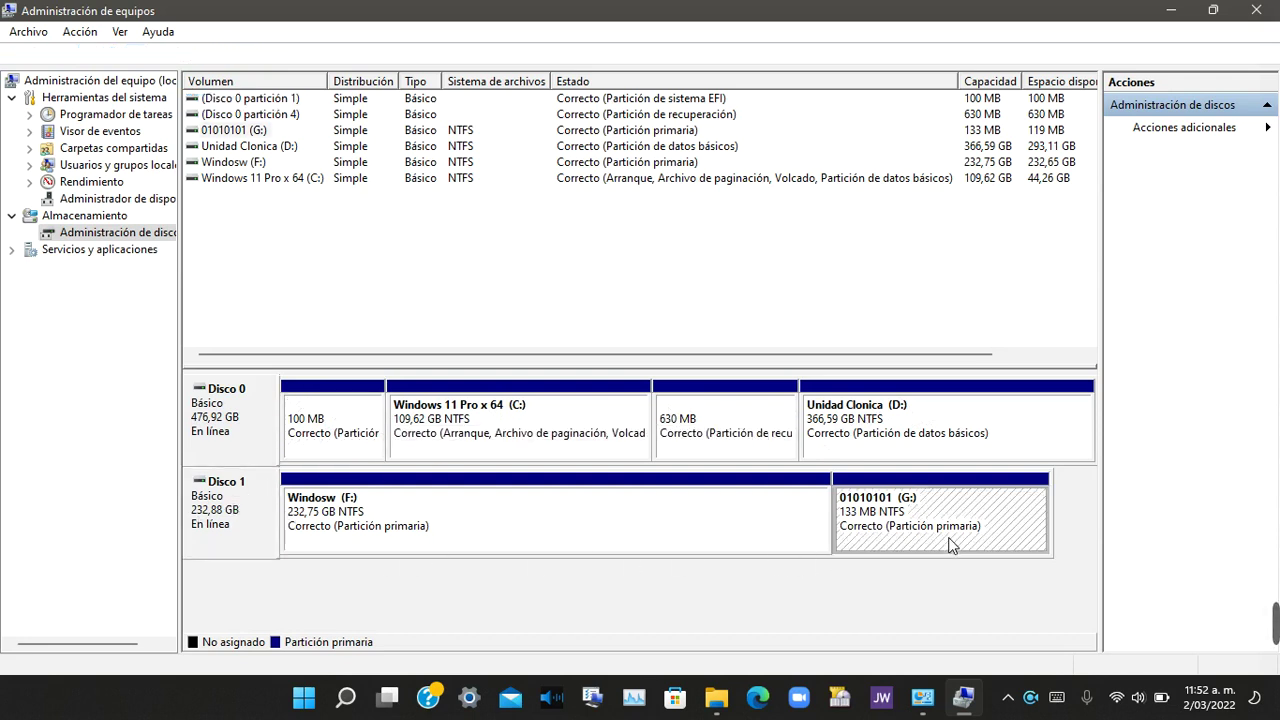
{"action": "left_click", "coordinate": [558, 516]}
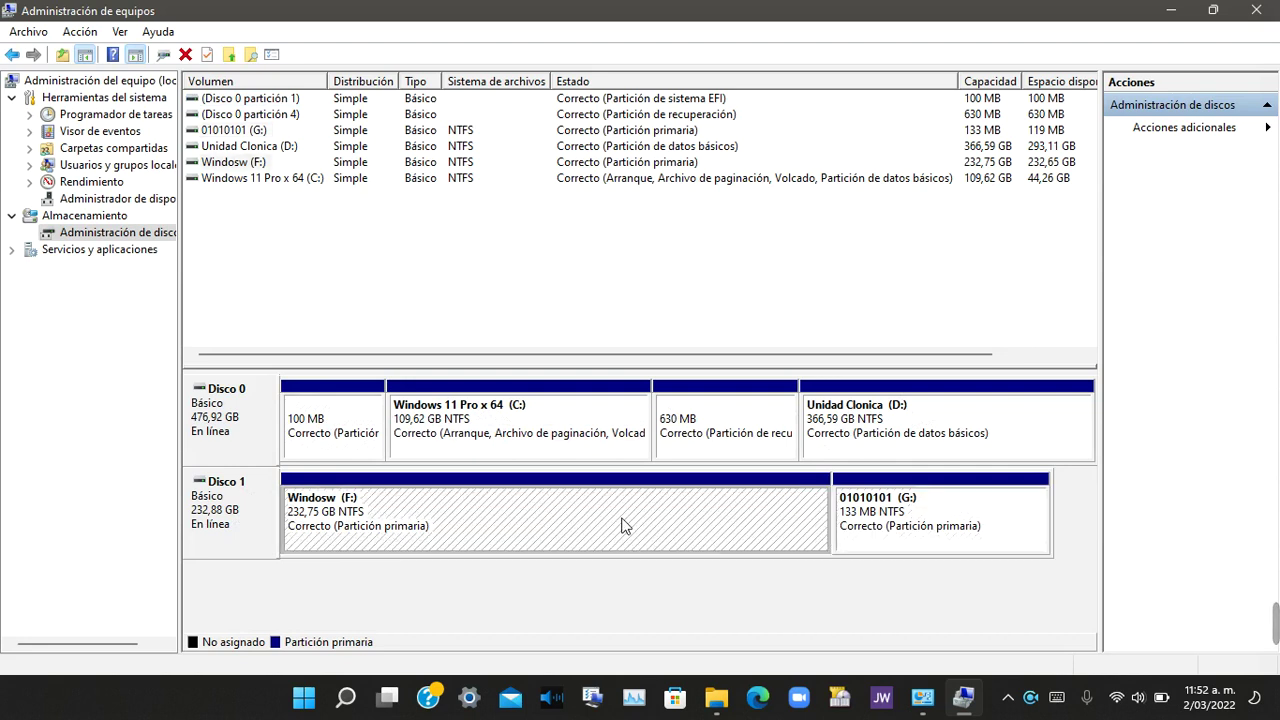
{"action": "left_click", "coordinate": [925, 530]}
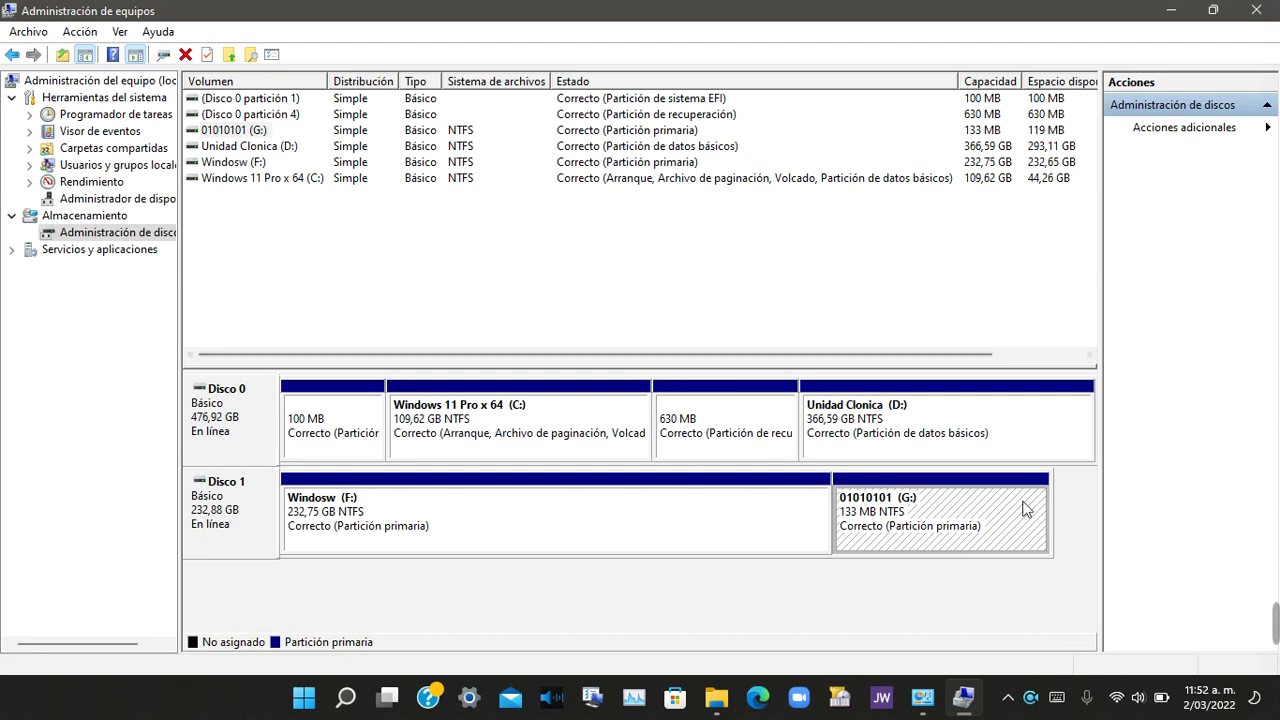
{"action": "right_click", "coordinate": [950, 537]}
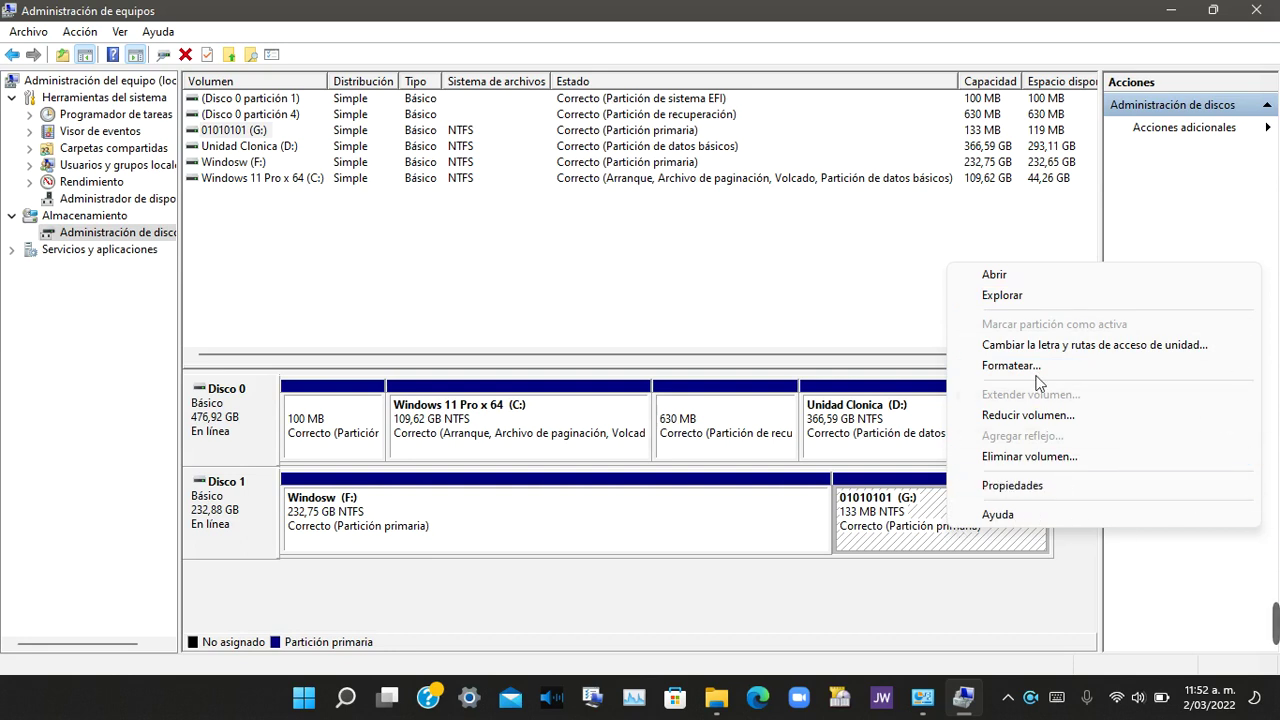
{"action": "left_click", "coordinate": [865, 614]}
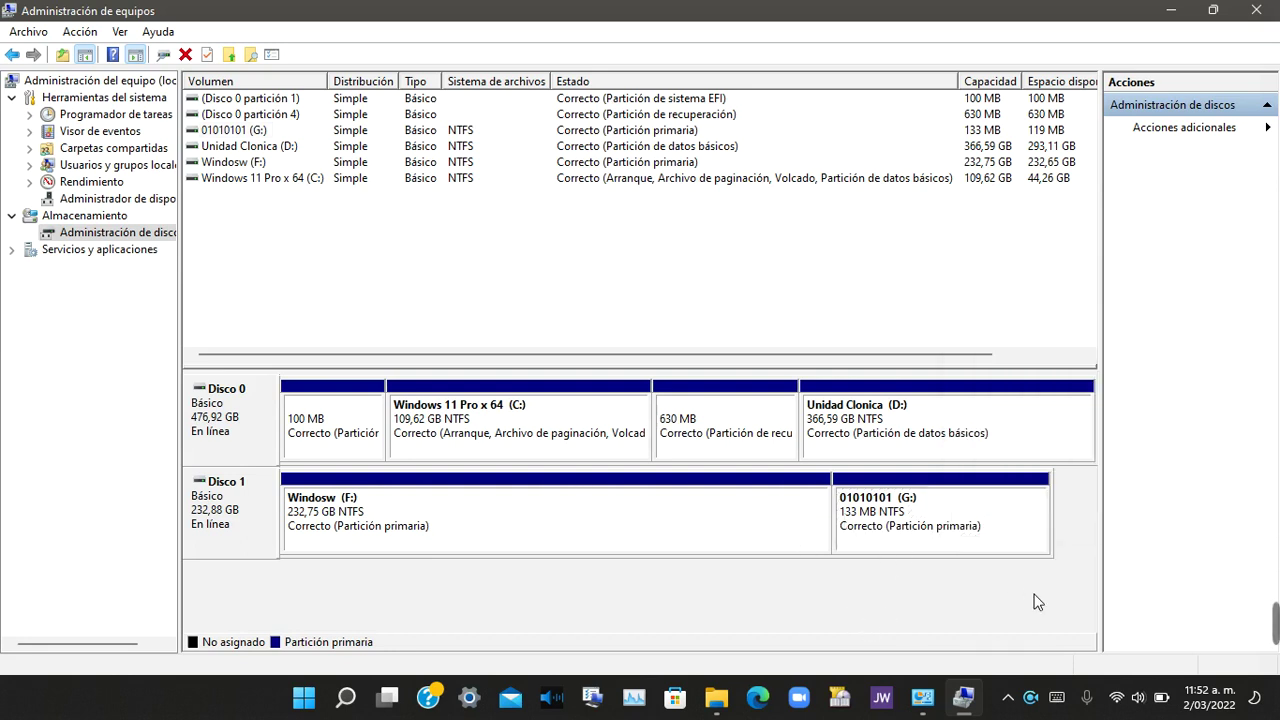
{"action": "right_click", "coordinate": [1000, 513]}
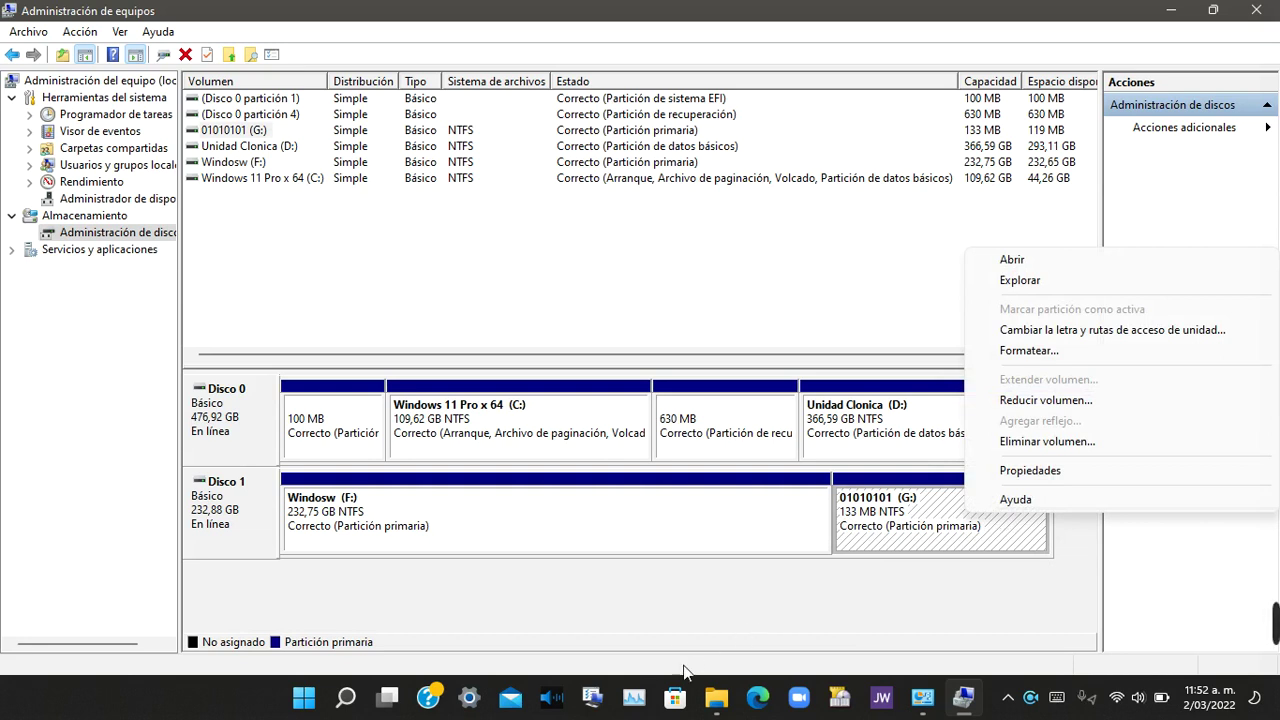
{"action": "left_click", "coordinate": [686, 628]}
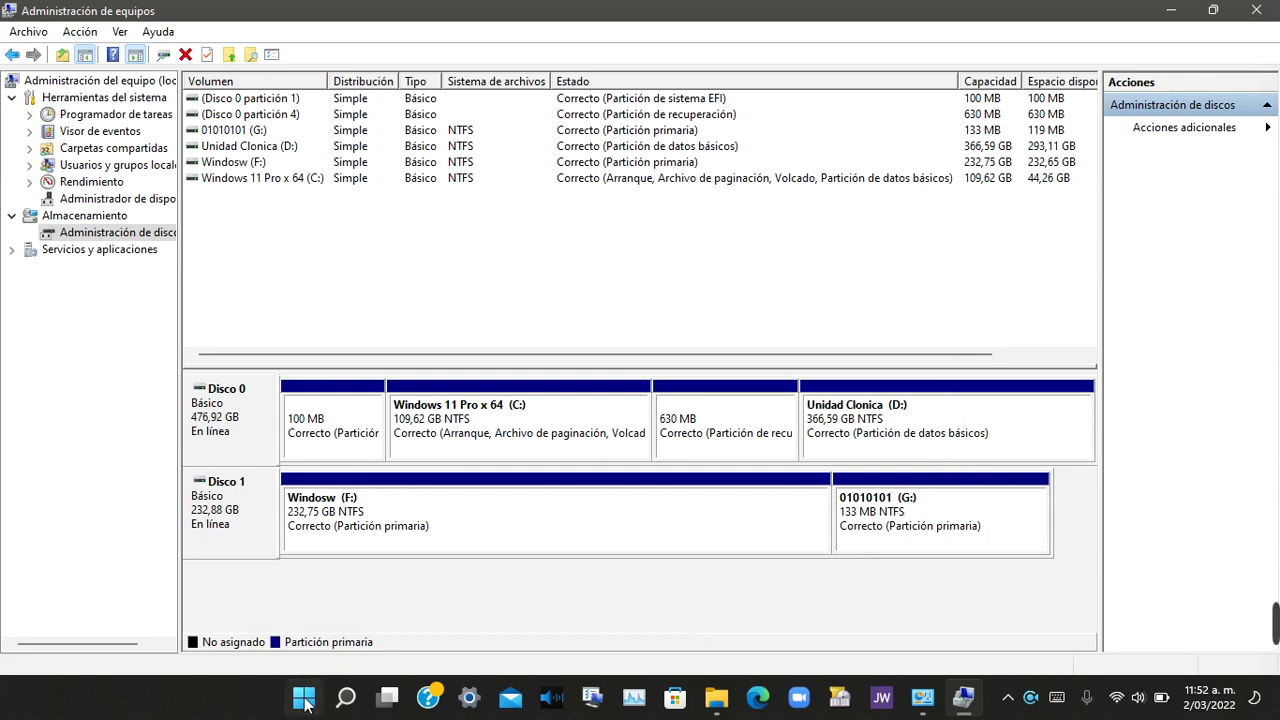
- Open a maximized Windows Terminal and start the diskpart utility
{"action": "right_click", "coordinate": [304, 706]}
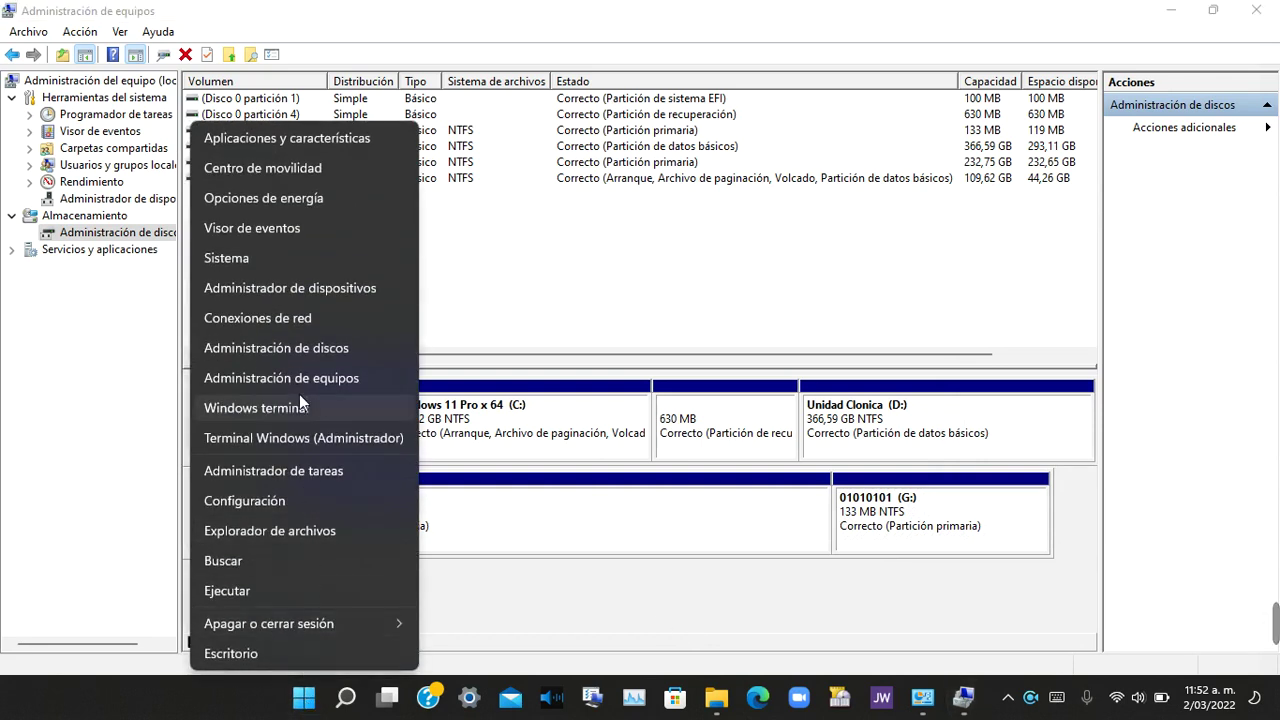
{"action": "left_click", "coordinate": [272, 411]}
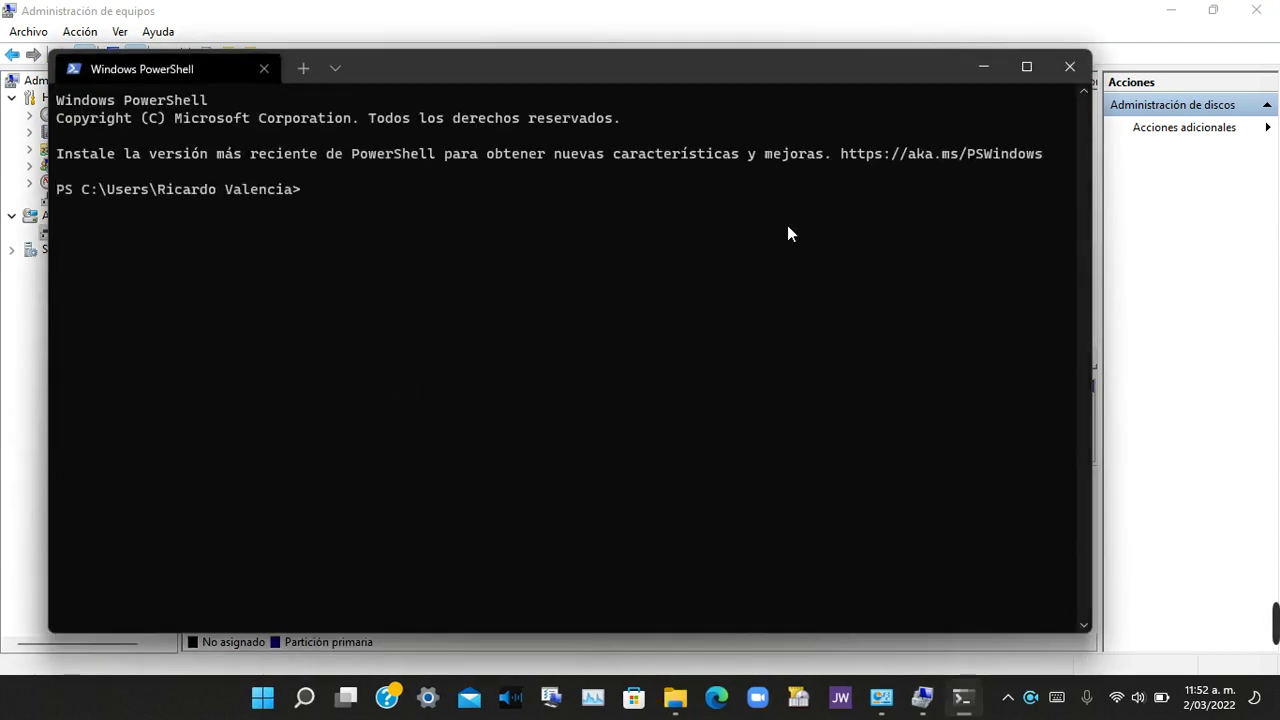
{"action": "left_click", "coordinate": [1014, 75]}
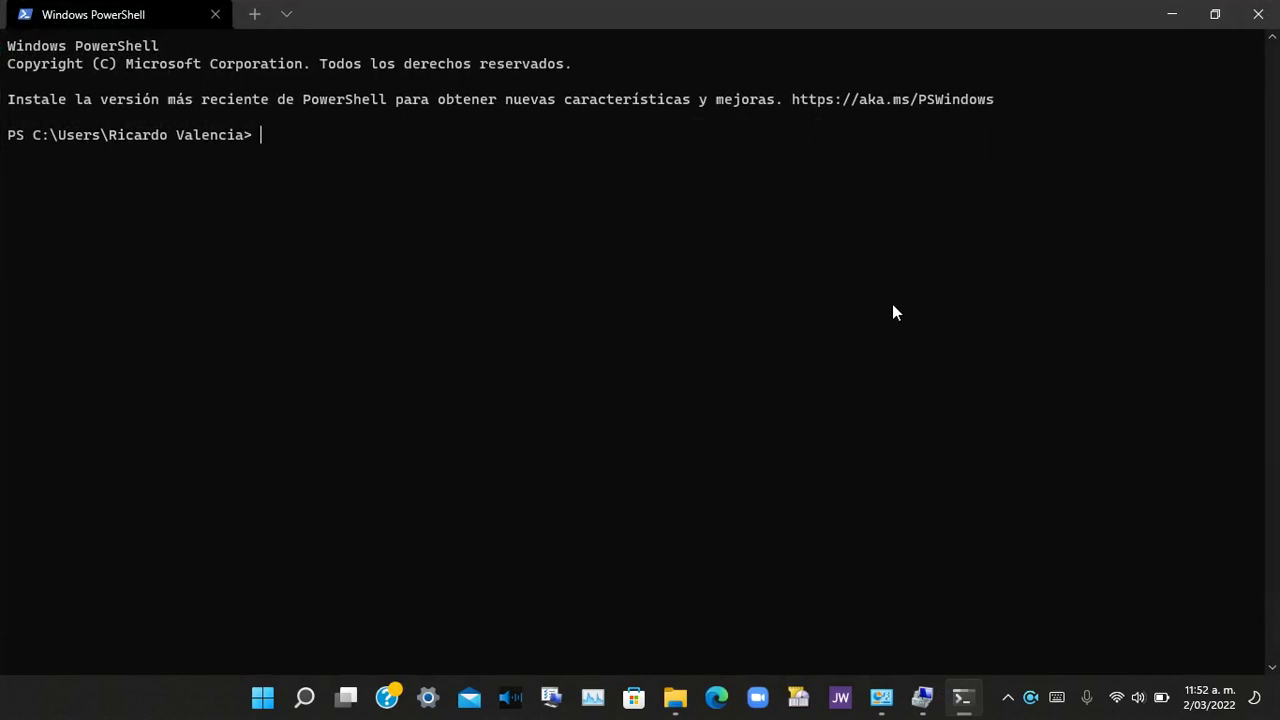
{"action": "type", "text": "dist"}
{"action": "key", "text": "BackSpace"}
{"action": "type", "text": "h"}
{"action": "key", "text": "BackSpace"}
{"action": "type", "text": "kpart"}
{"action": "key", "text": "Return"}
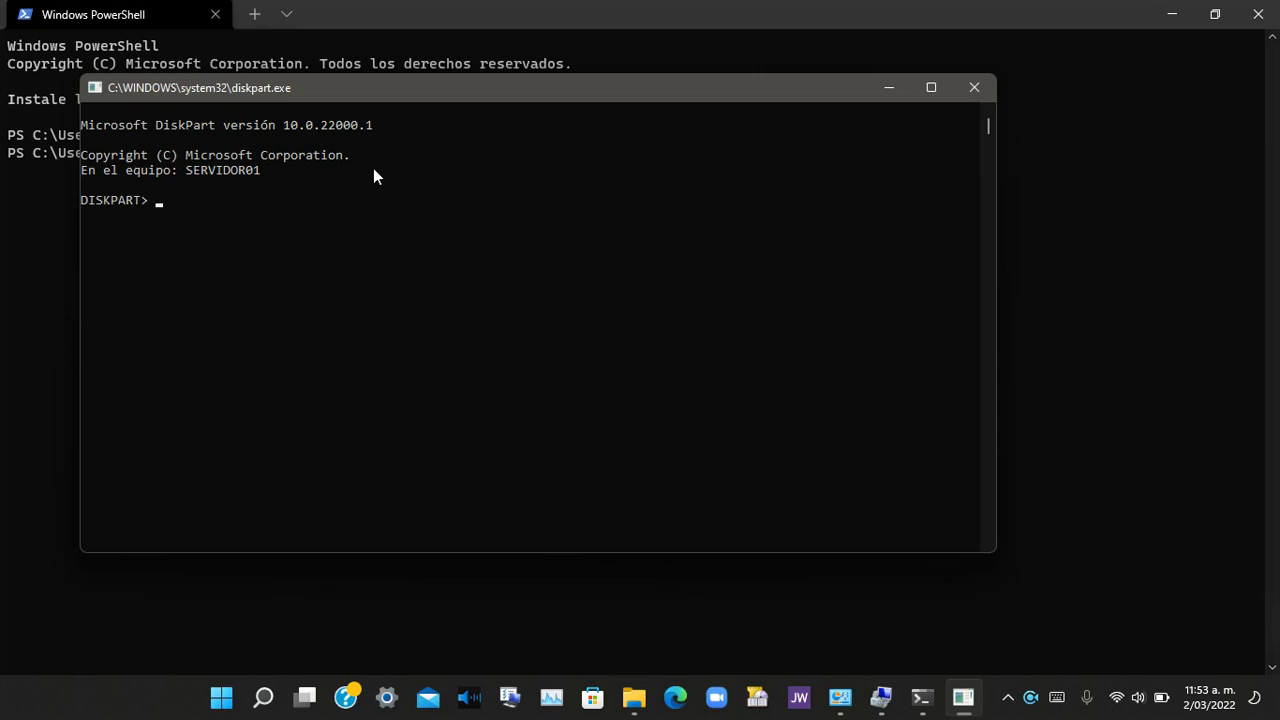
- List the disks in DiskPart and compare them with the disks shown in Disk Management
{"action": "type", "text": "list disk"}
{"action": "key", "text": "Return"}
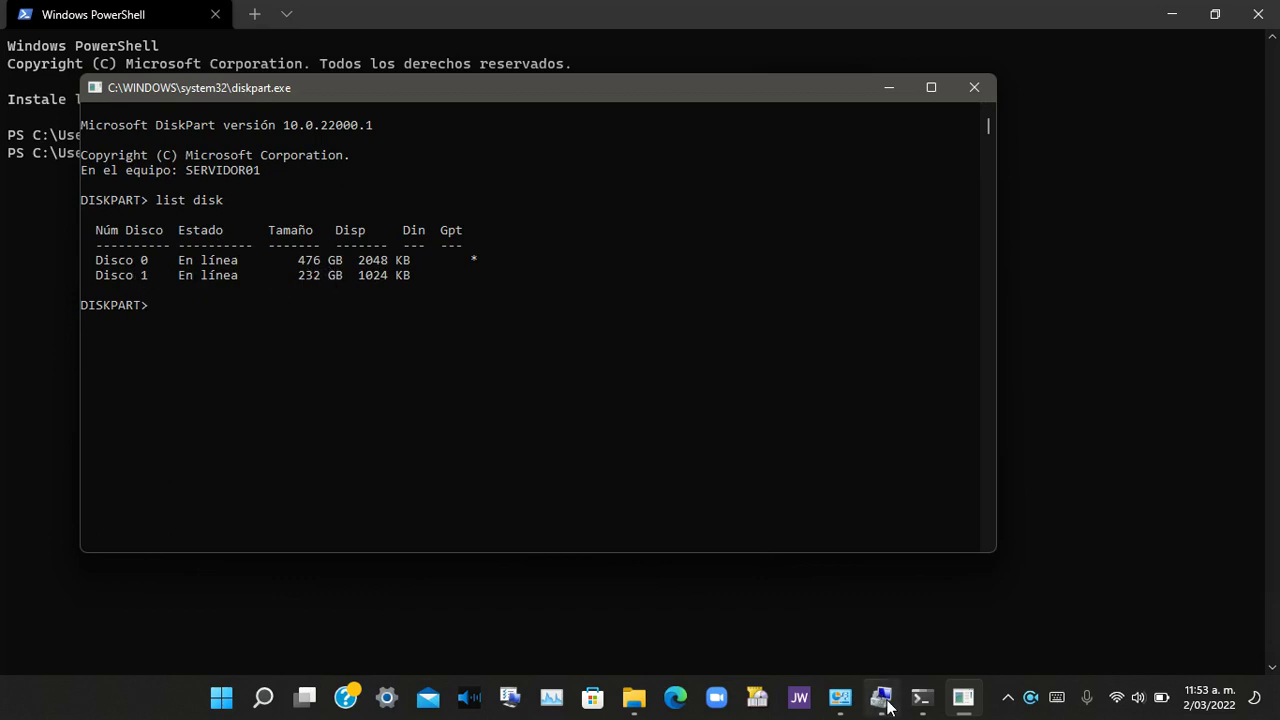
{"action": "mouse_move", "coordinate": [886, 704]}
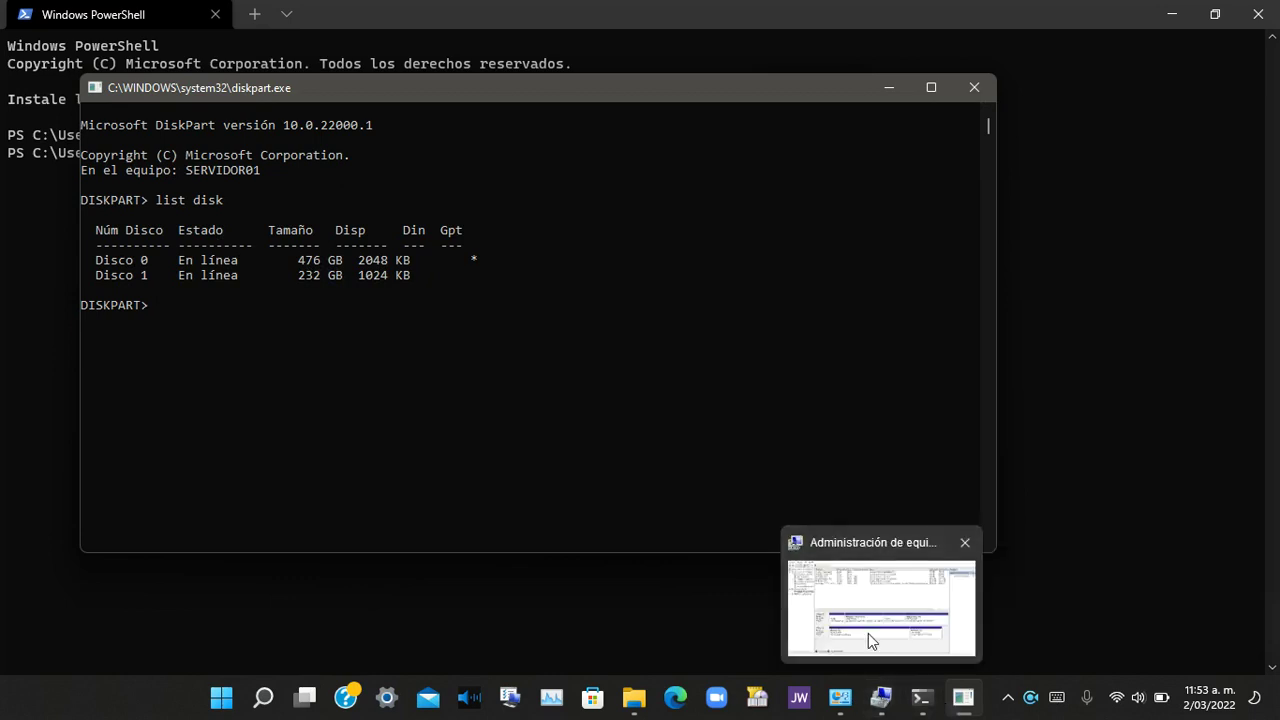
{"action": "left_click", "coordinate": [868, 633]}
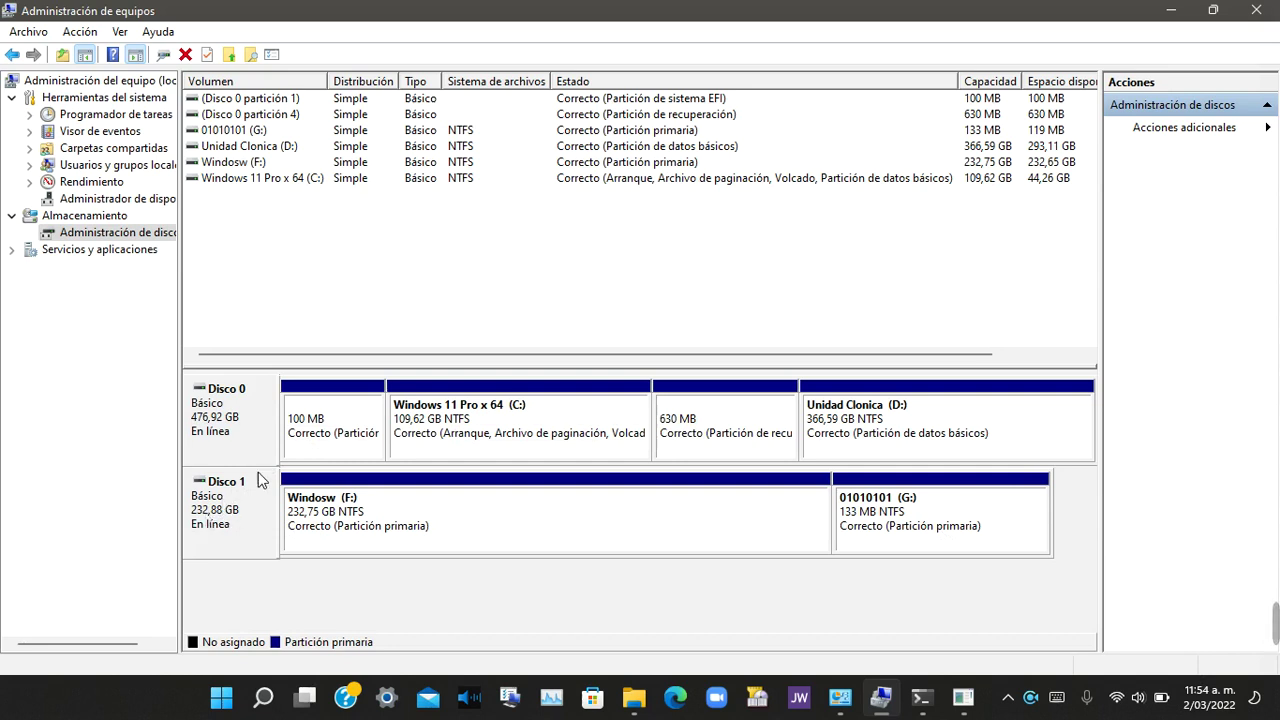
{"action": "left_click", "coordinate": [925, 708]}
{"action": "left_click", "coordinate": [963, 700]}
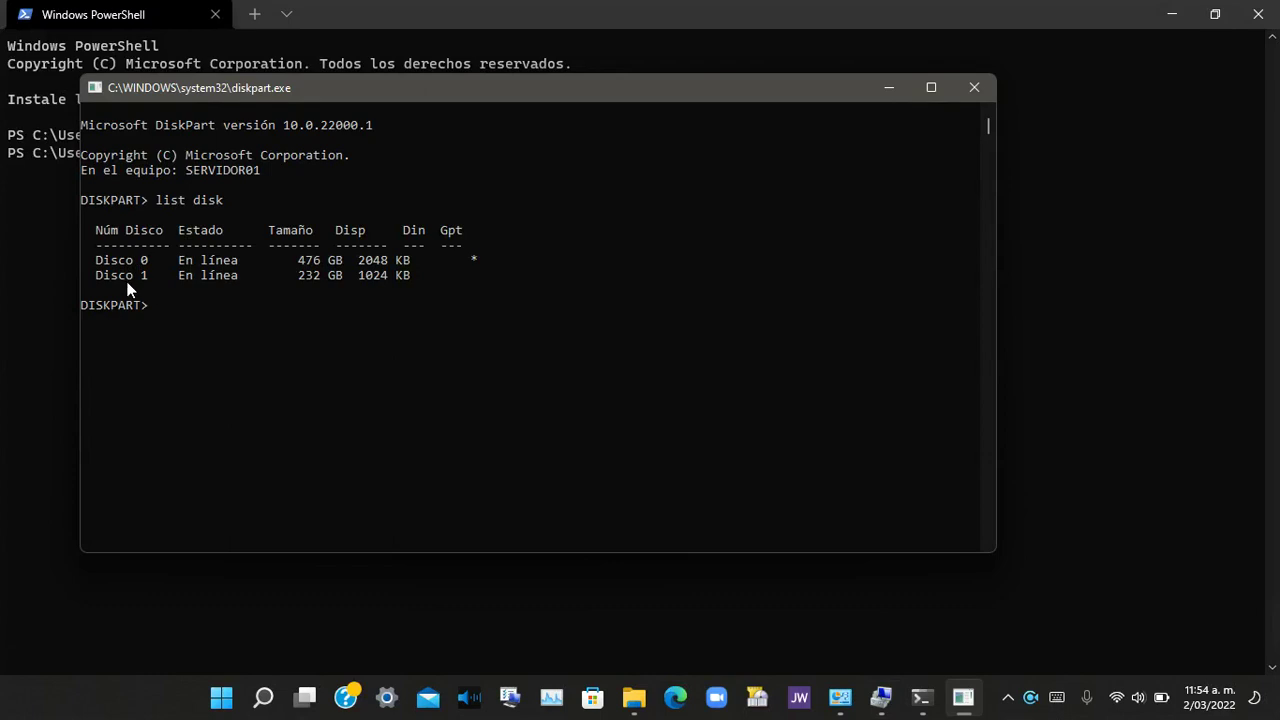
- Select disk 1 in DiskPart and list its partitions
{"action": "type", "text": "select disk 1"}
{"action": "key", "text": "Return"}
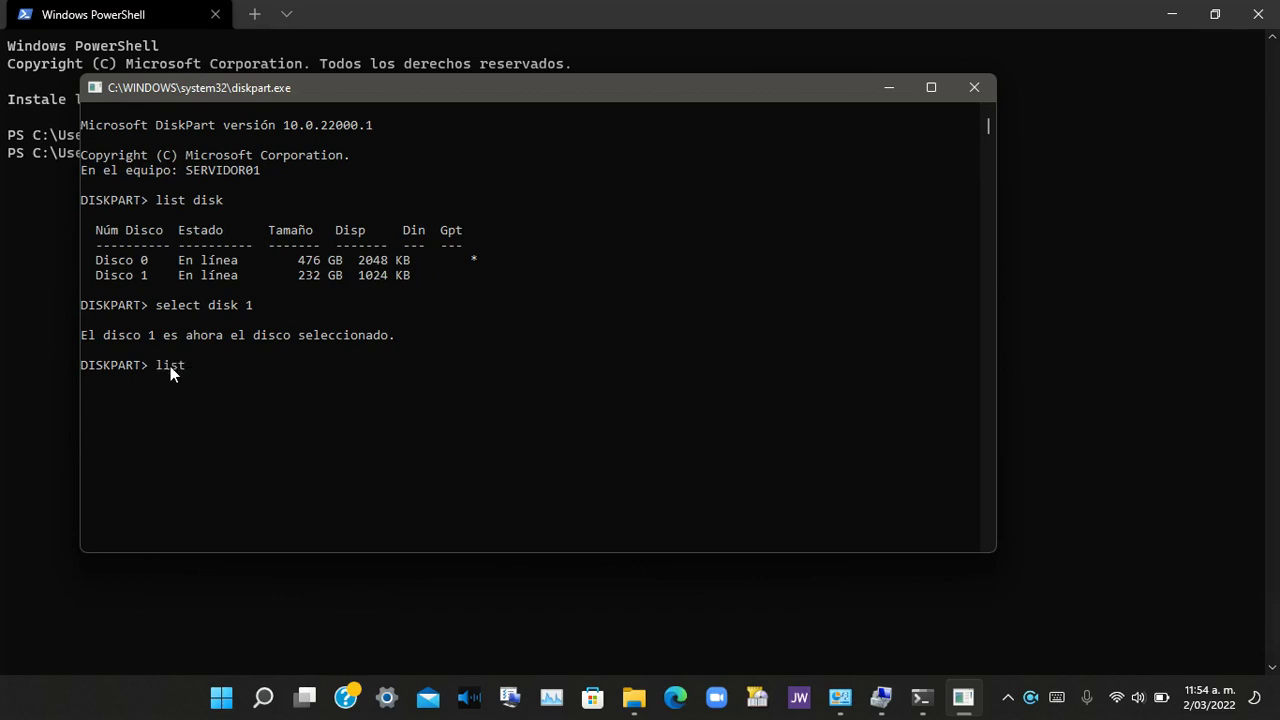
{"action": "type", "text": "partition"}
{"action": "key", "text": "Return"}
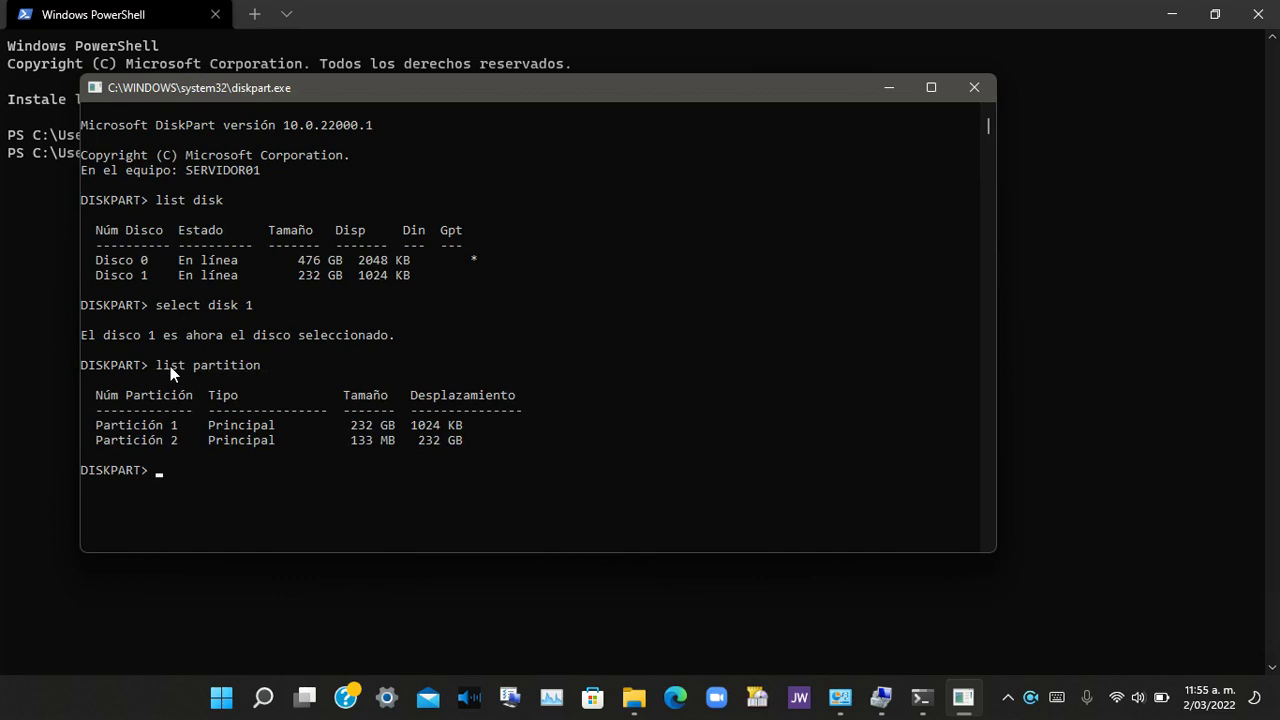
- Compare the listed partitions with the Disk 1 volumes in Disk Management, and return to DiskPart
{"action": "scroll", "coordinate": [245, 393], "scroll_direction": "down", "scroll_amount": 1}
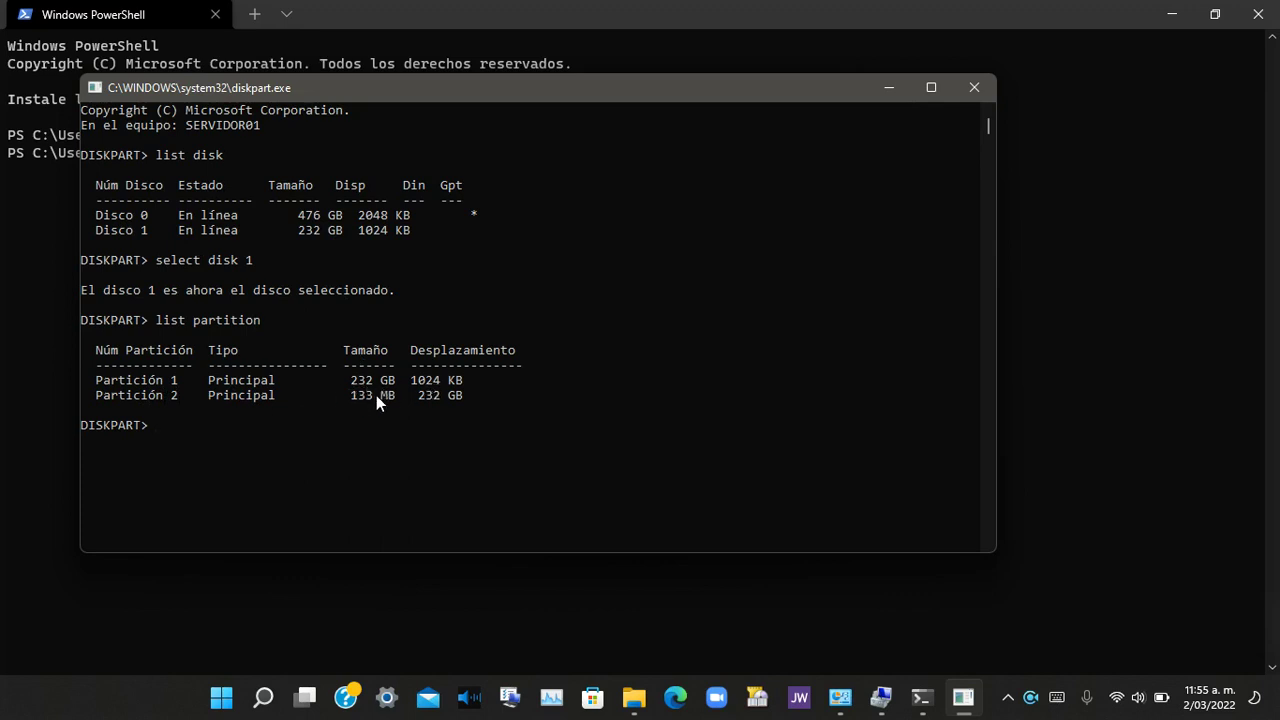
{"action": "left_click", "coordinate": [886, 714]}
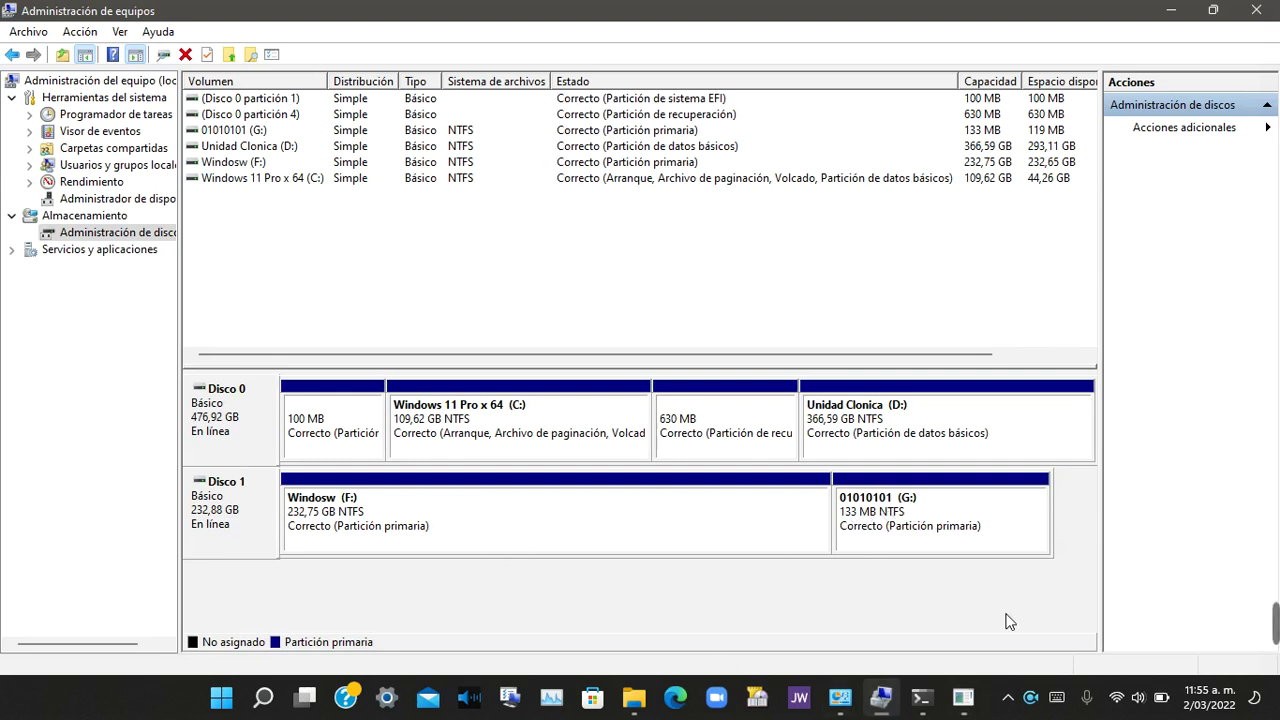
{"action": "mouse_move", "coordinate": [926, 705]}
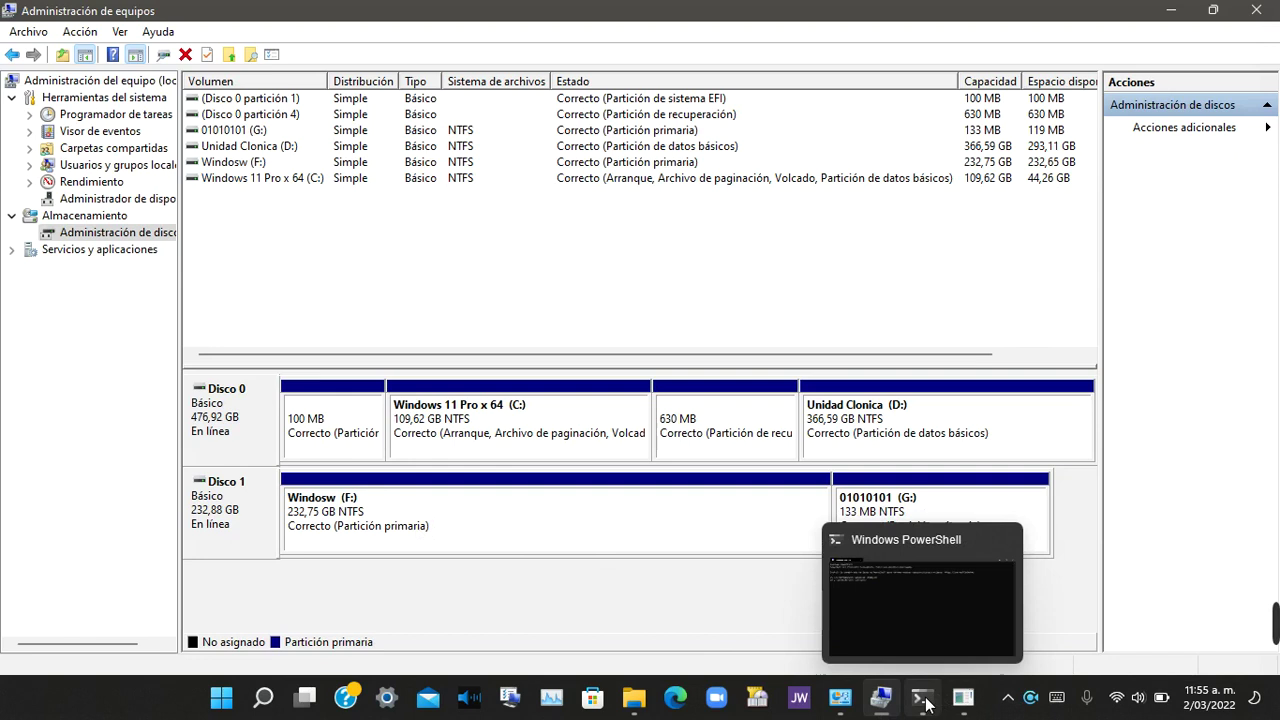
{"action": "left_click", "coordinate": [976, 707]}
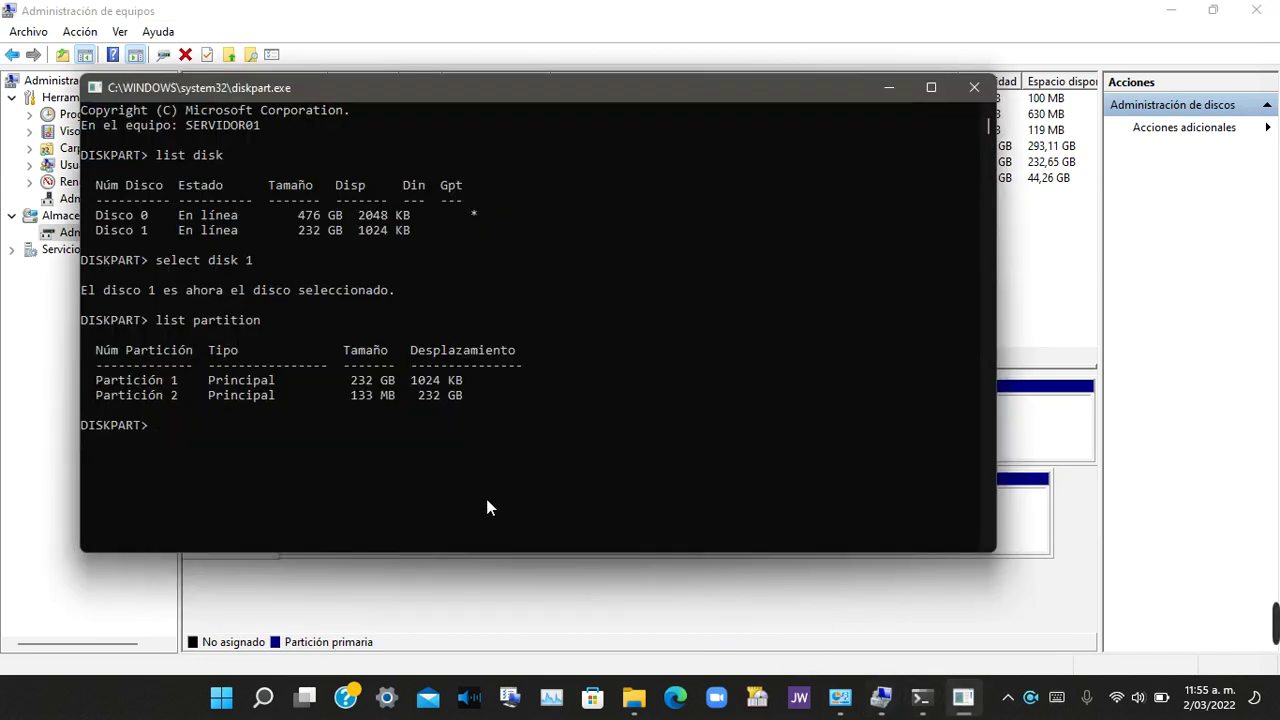
- Select partition 2 of disk 1 in DiskPart and delete it with the override option
{"action": "type", "text": "select partition"}
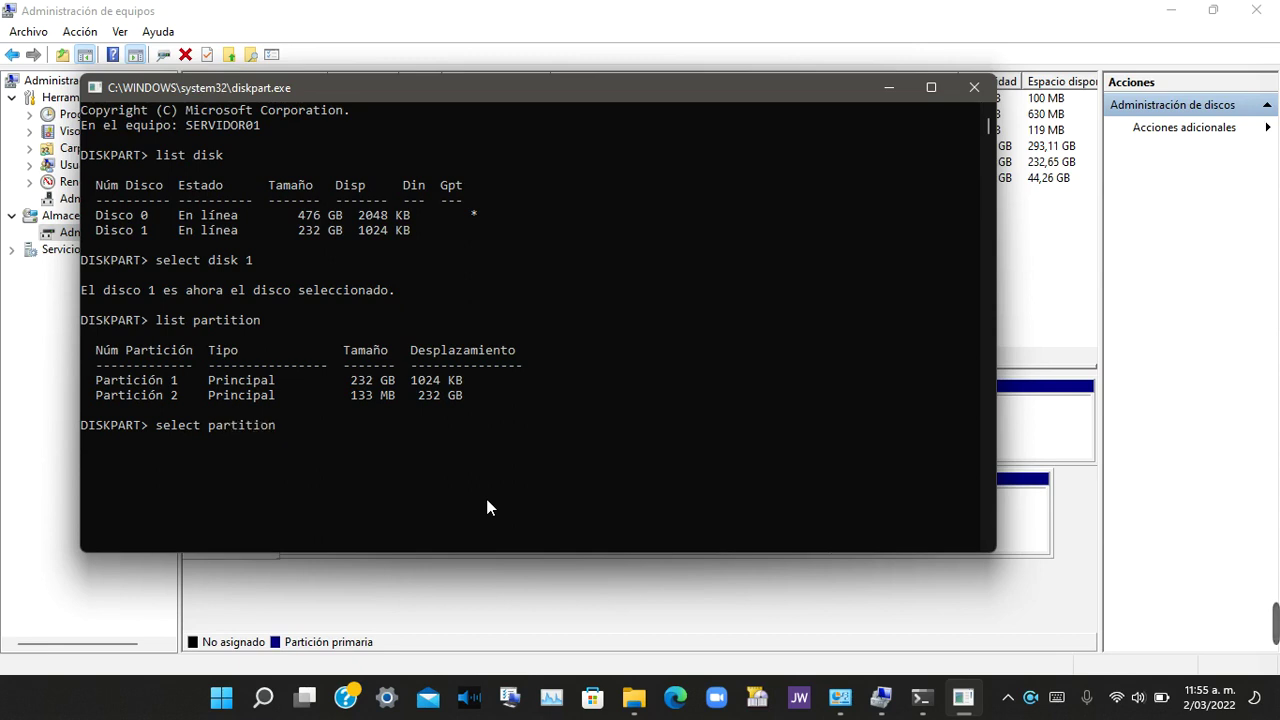
{"action": "type", "text": " 2"}
{"action": "key", "text": "Return"}
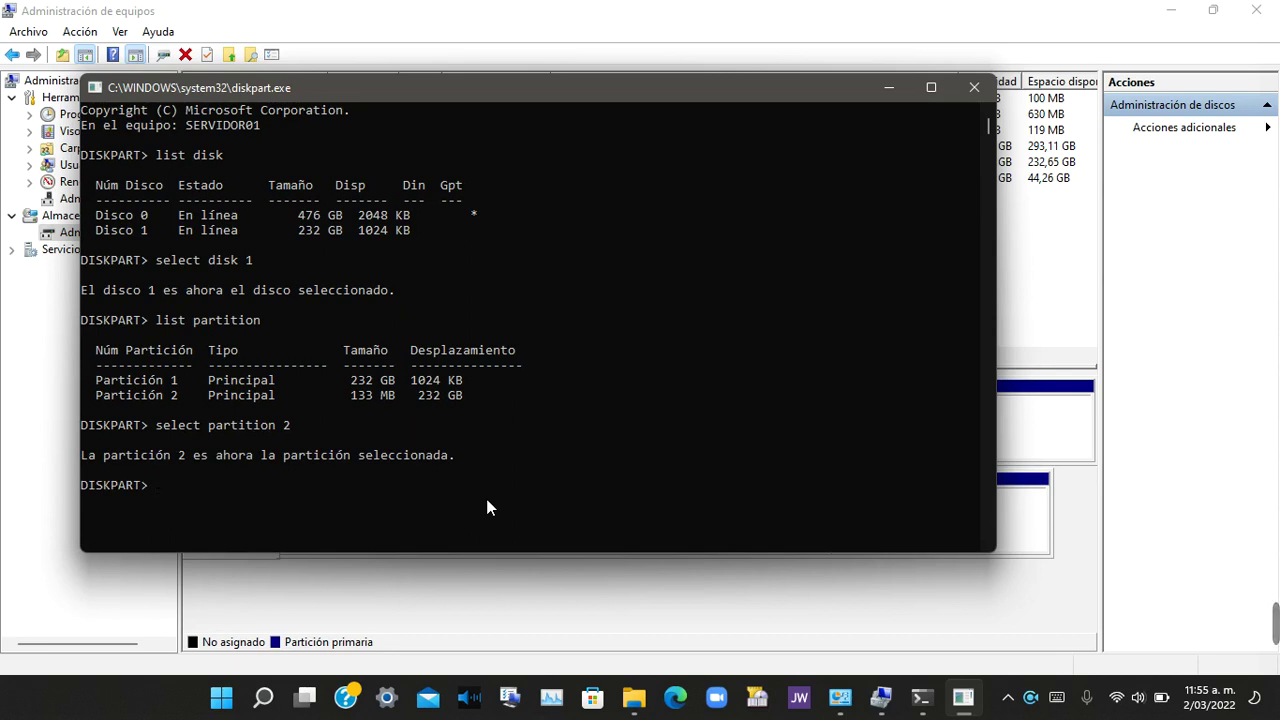
{"action": "type", "text": "delete partition"}
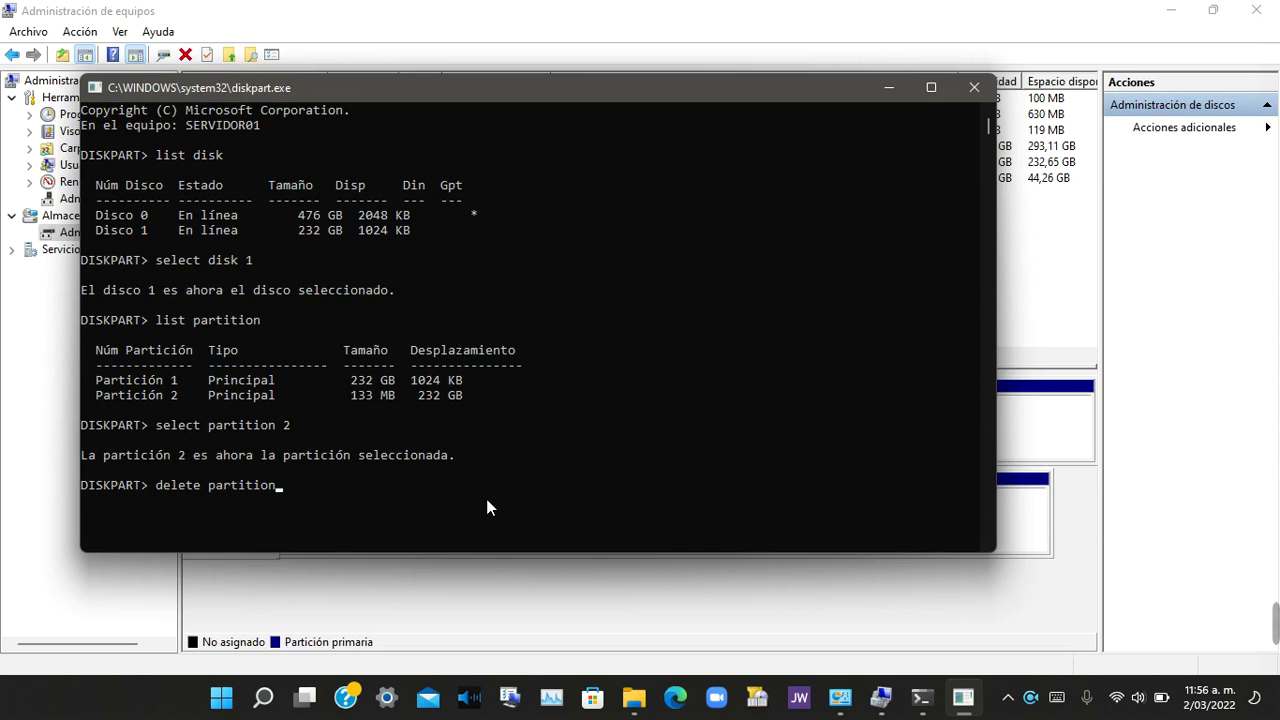
{"action": "type", "text": " override"}
{"action": "key", "text": "Return"}
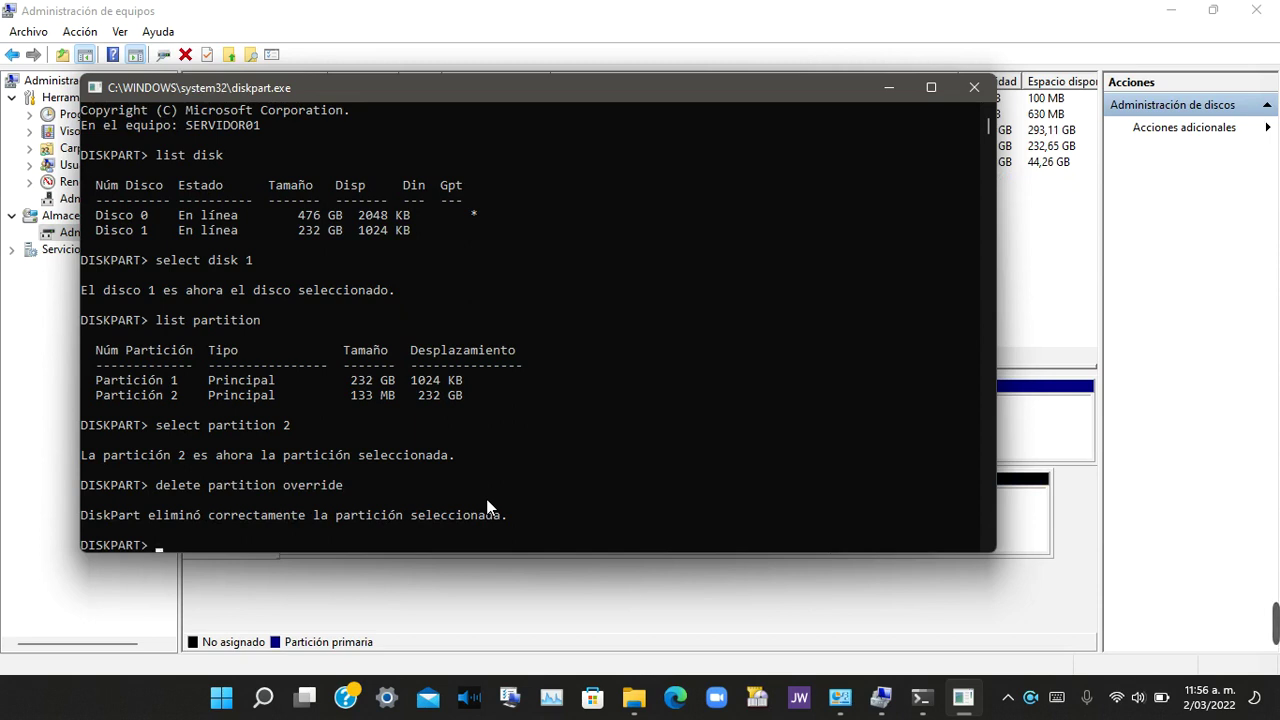
- Minimize the DiskPart window and delete the Windosw (F:) volume from Disk 1 in Disk Management, accepting the data loss
{"action": "left_click_drag", "start_coordinate": [664, 92], "coordinate": [432, 57]}
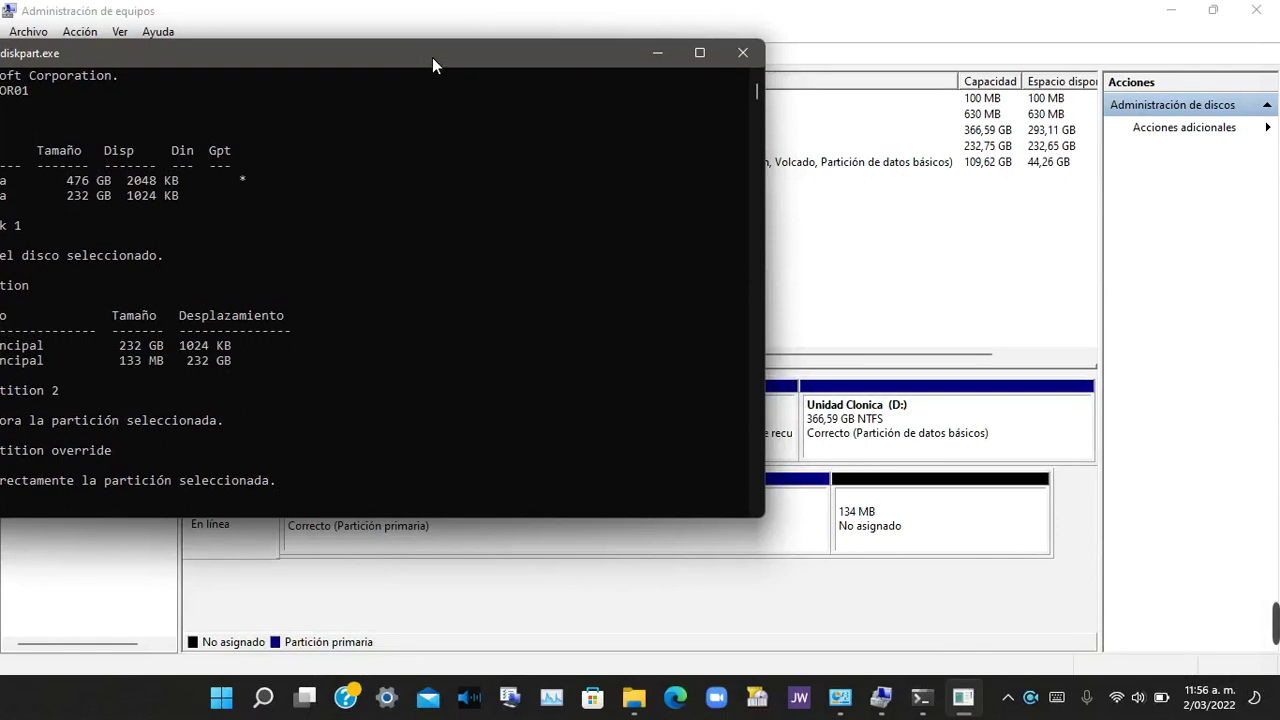
{"action": "left_click", "coordinate": [657, 52]}
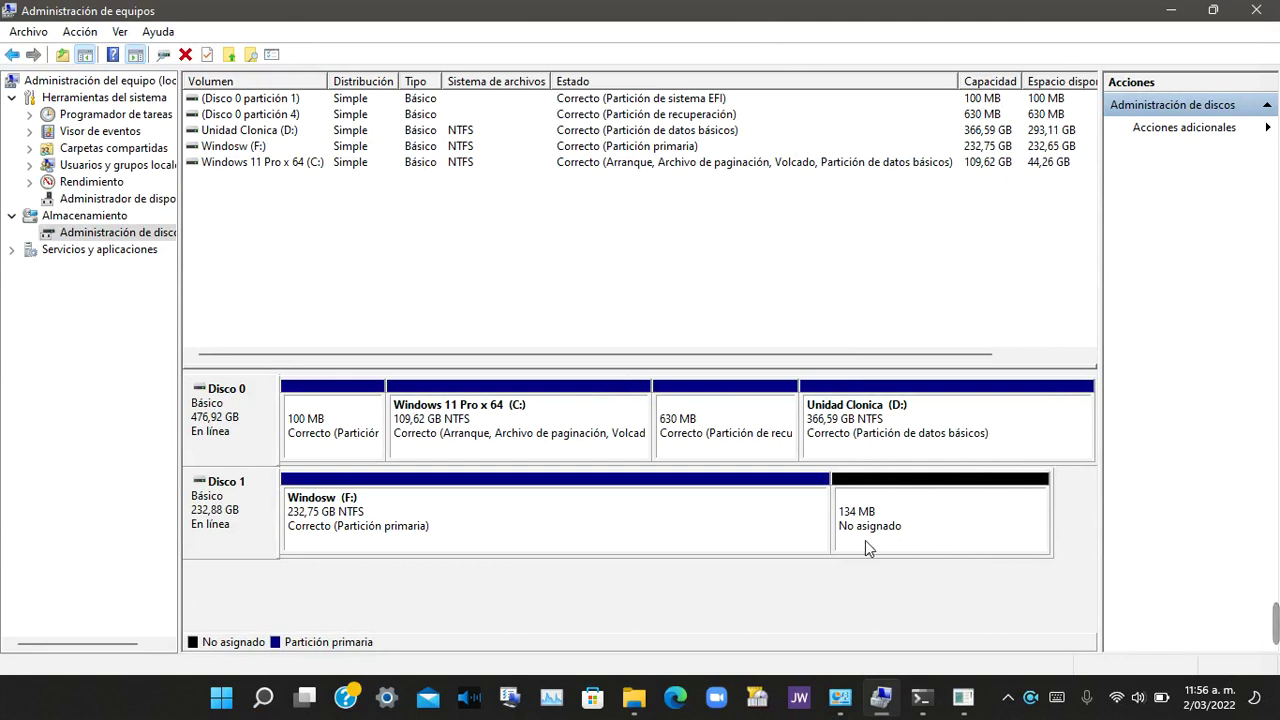
{"action": "right_click", "coordinate": [704, 504]}
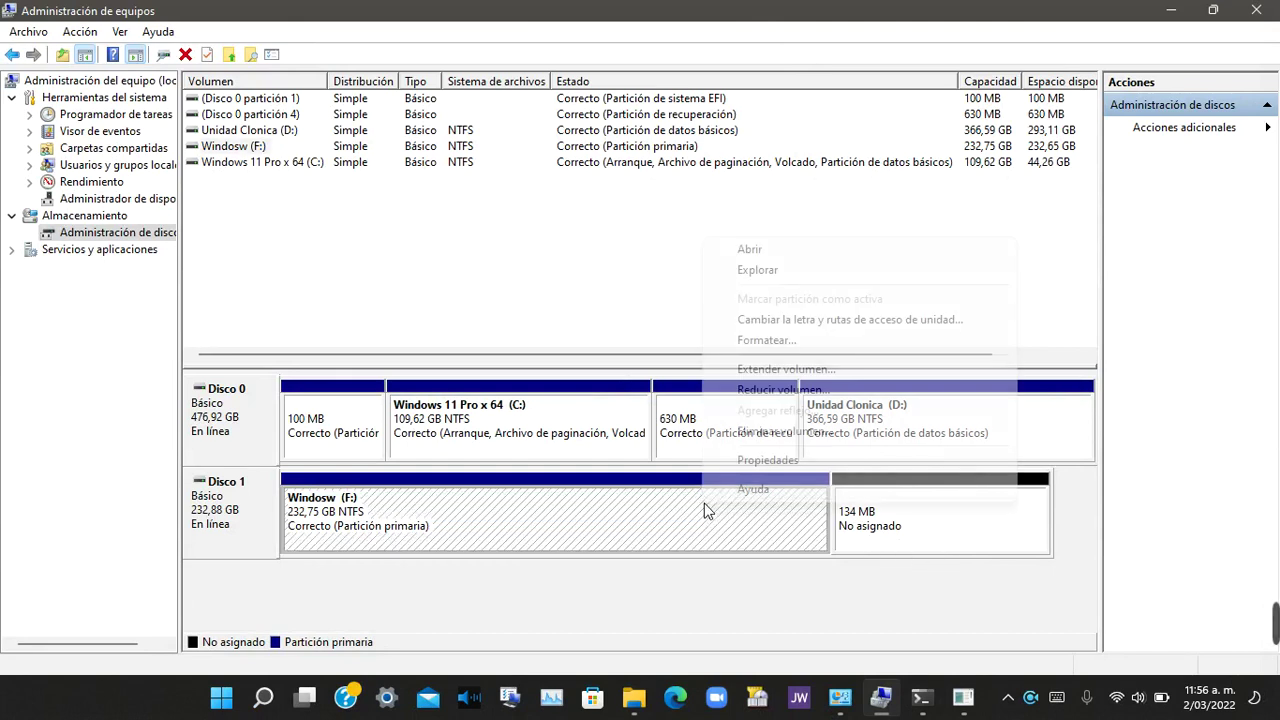
{"action": "left_click", "coordinate": [785, 431]}
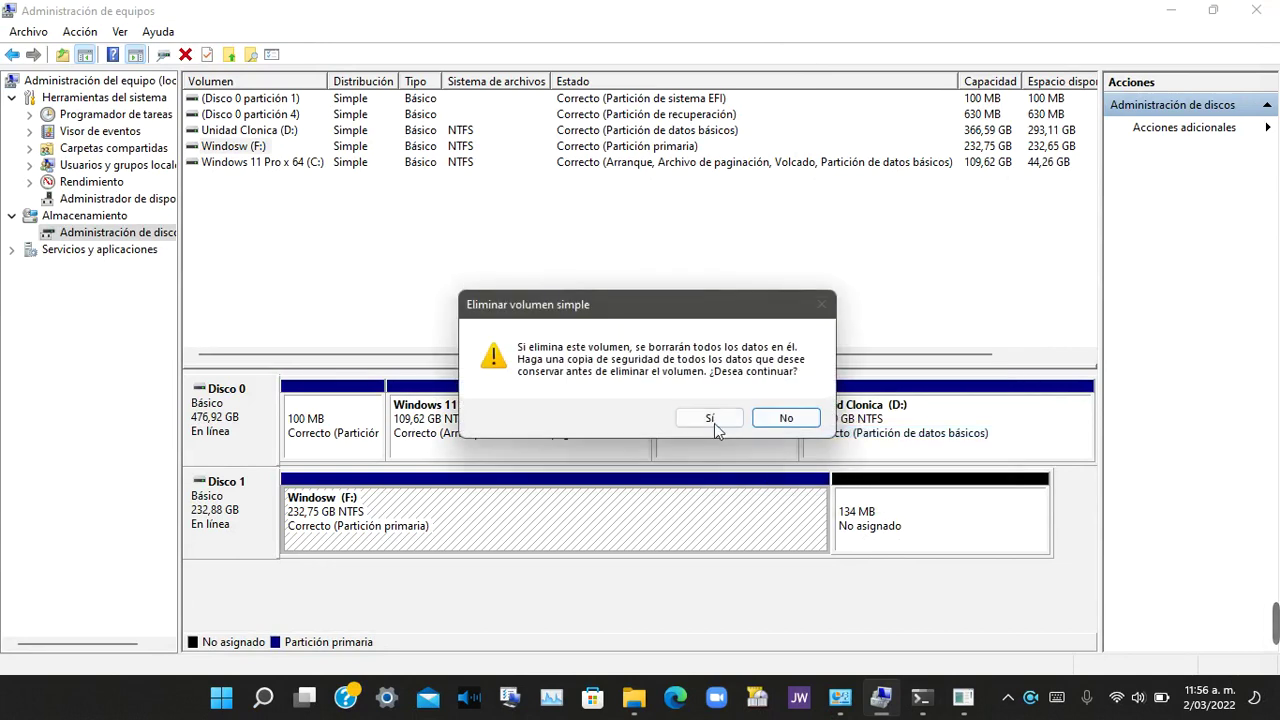
{"action": "left_click", "coordinate": [716, 419]}
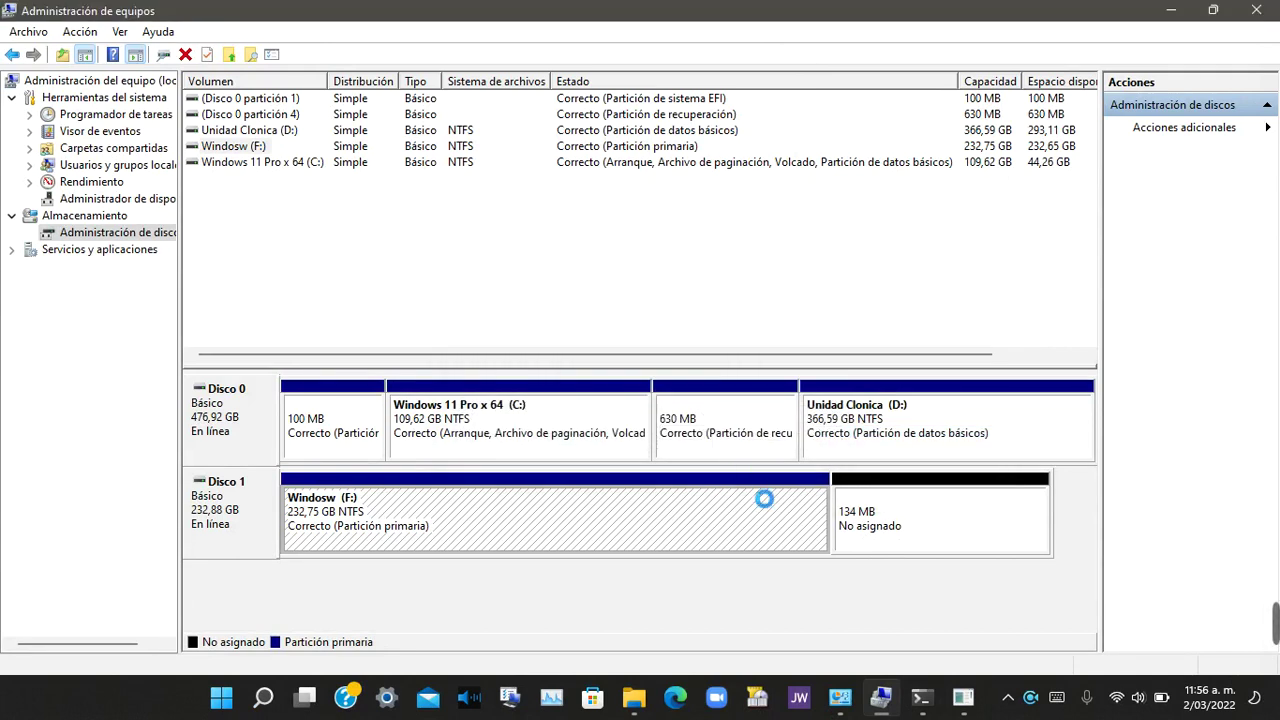
- Create a new simple volume with drive letter F in the unallocated space of Disk 1, keeping the wizard's defaults
{"action": "right_click", "coordinate": [628, 512]}
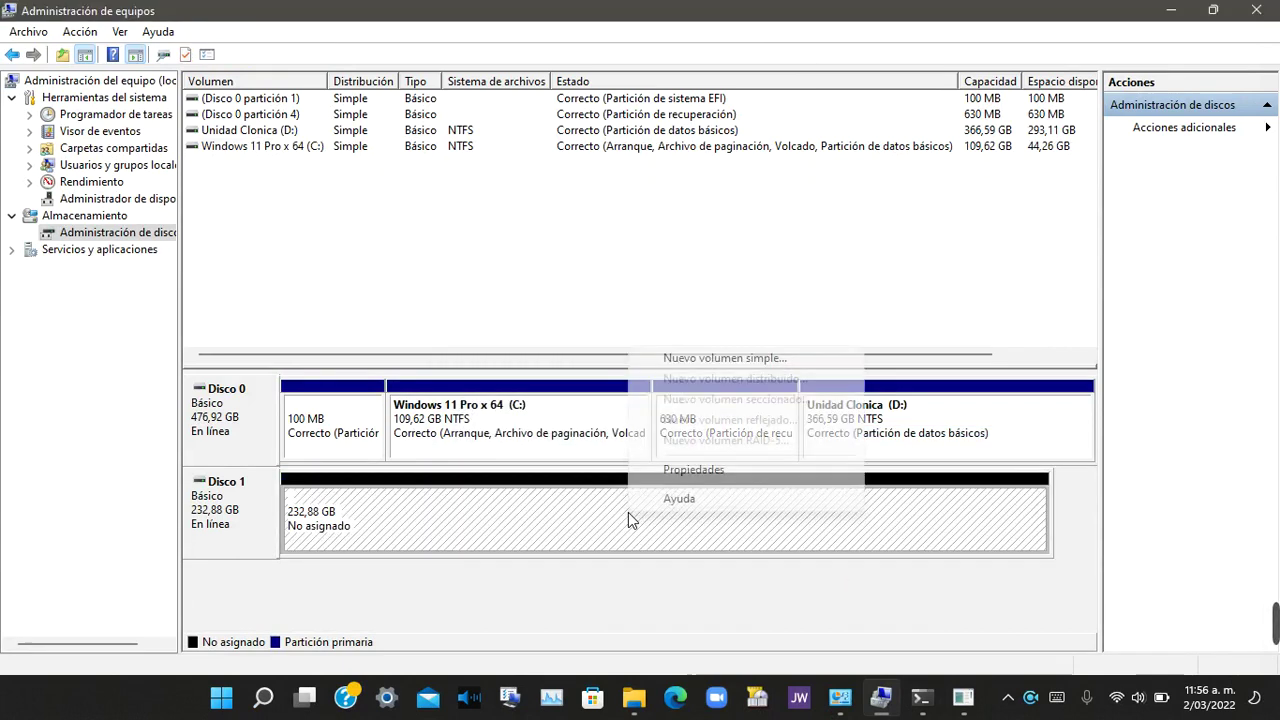
{"action": "left_click", "coordinate": [724, 358]}
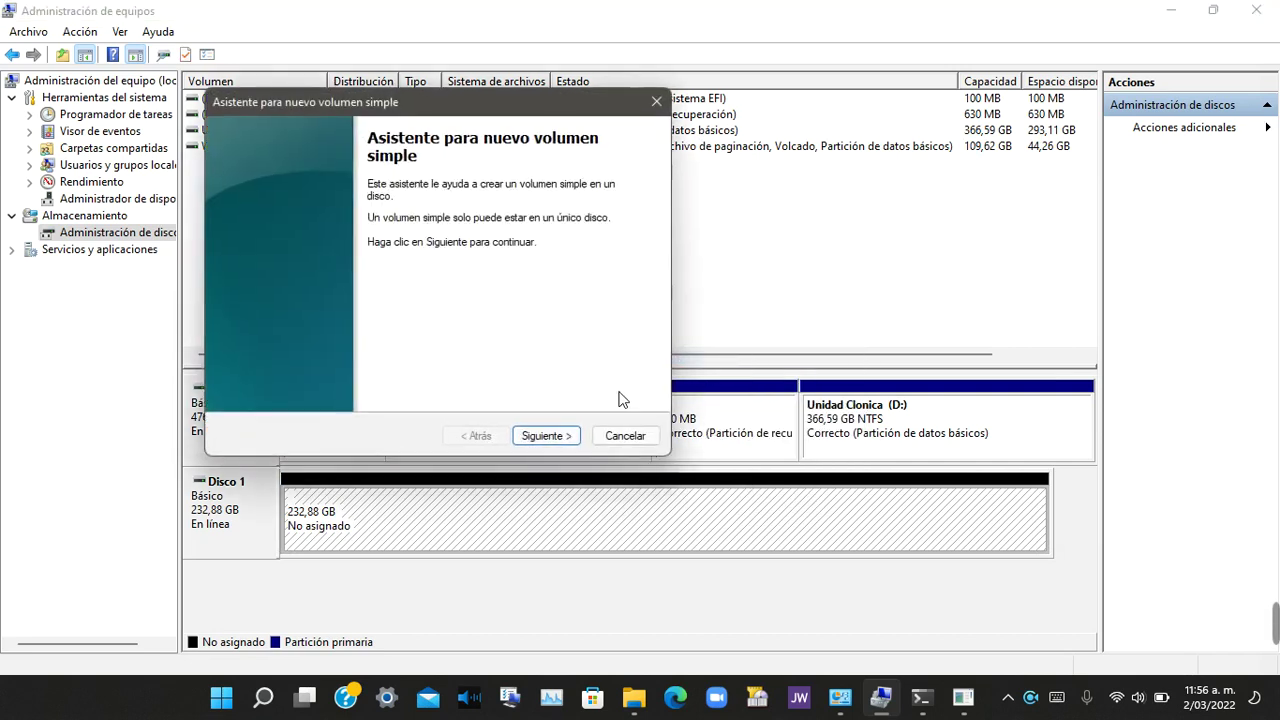
{"action": "left_click", "coordinate": [549, 437]}
{"action": "left_click", "coordinate": [545, 436]}
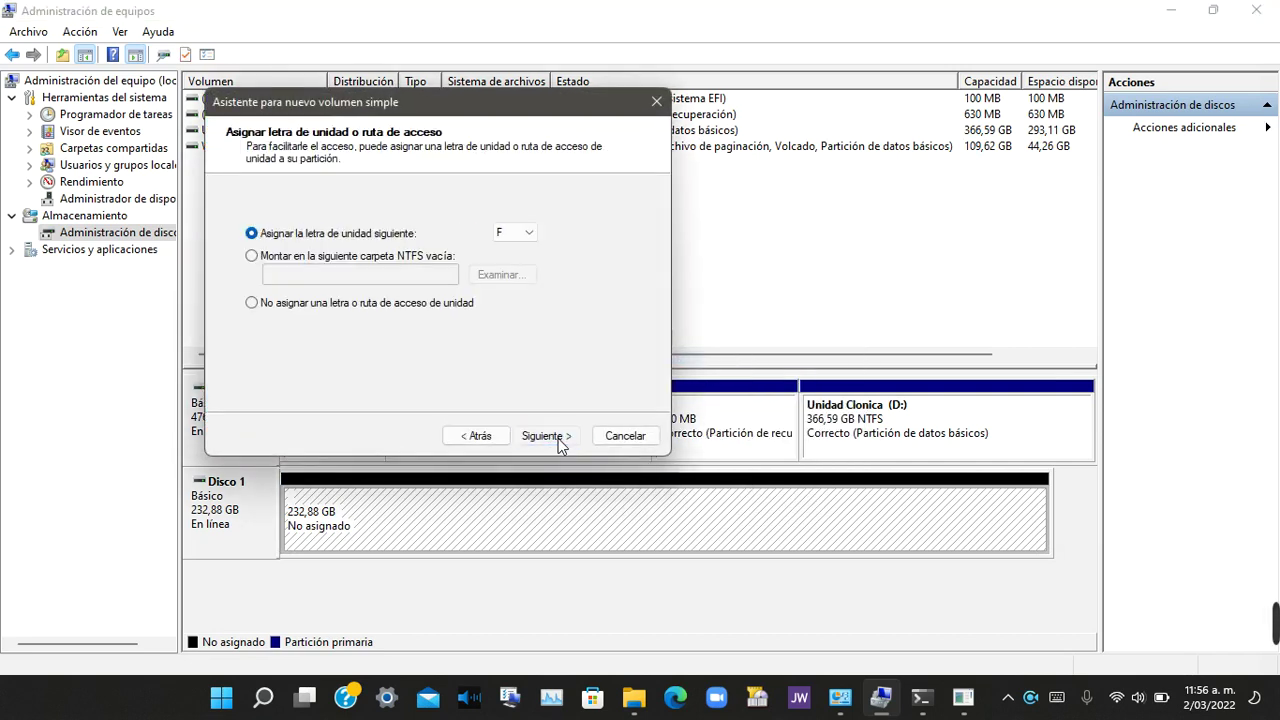
{"action": "left_click", "coordinate": [545, 436]}
{"action": "left_click", "coordinate": [545, 436]}
{"action": "left_click", "coordinate": [547, 436]}
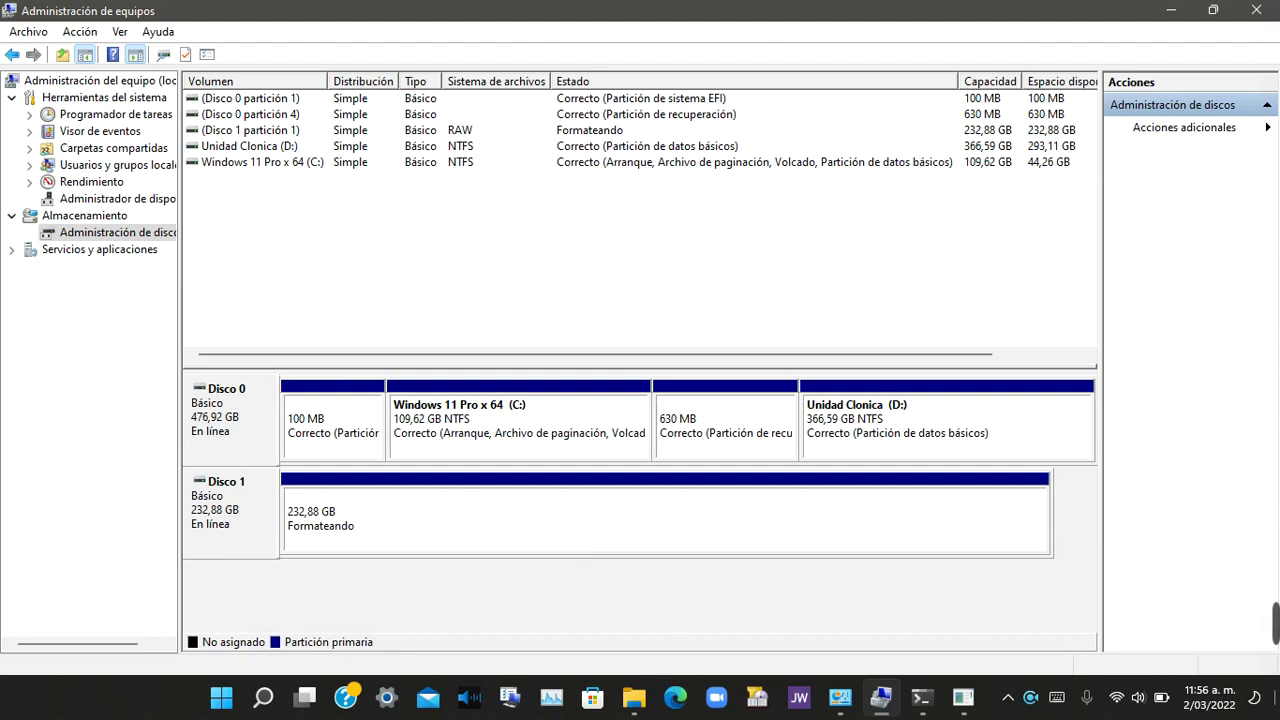
- Return to the DiskPart console and move its window fully into view
{"action": "left_click", "coordinate": [963, 705]}
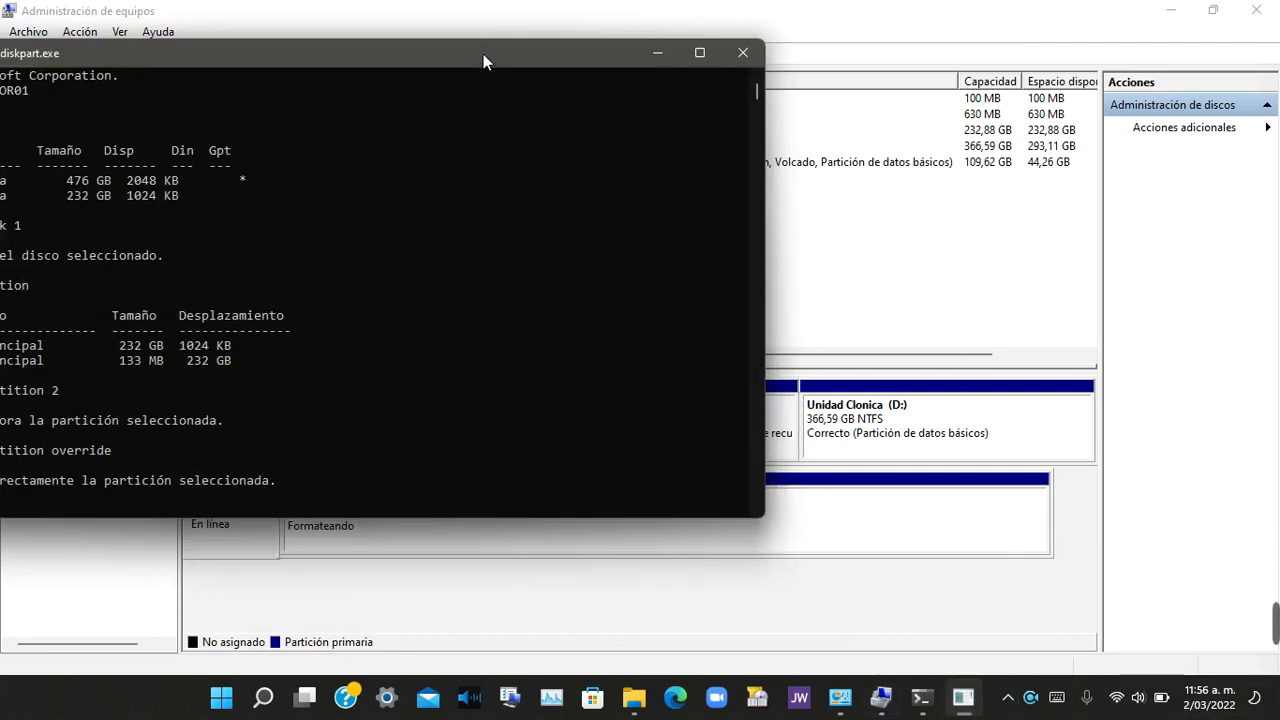
{"action": "left_click_drag", "start_coordinate": [483, 57], "coordinate": [708, 66]}
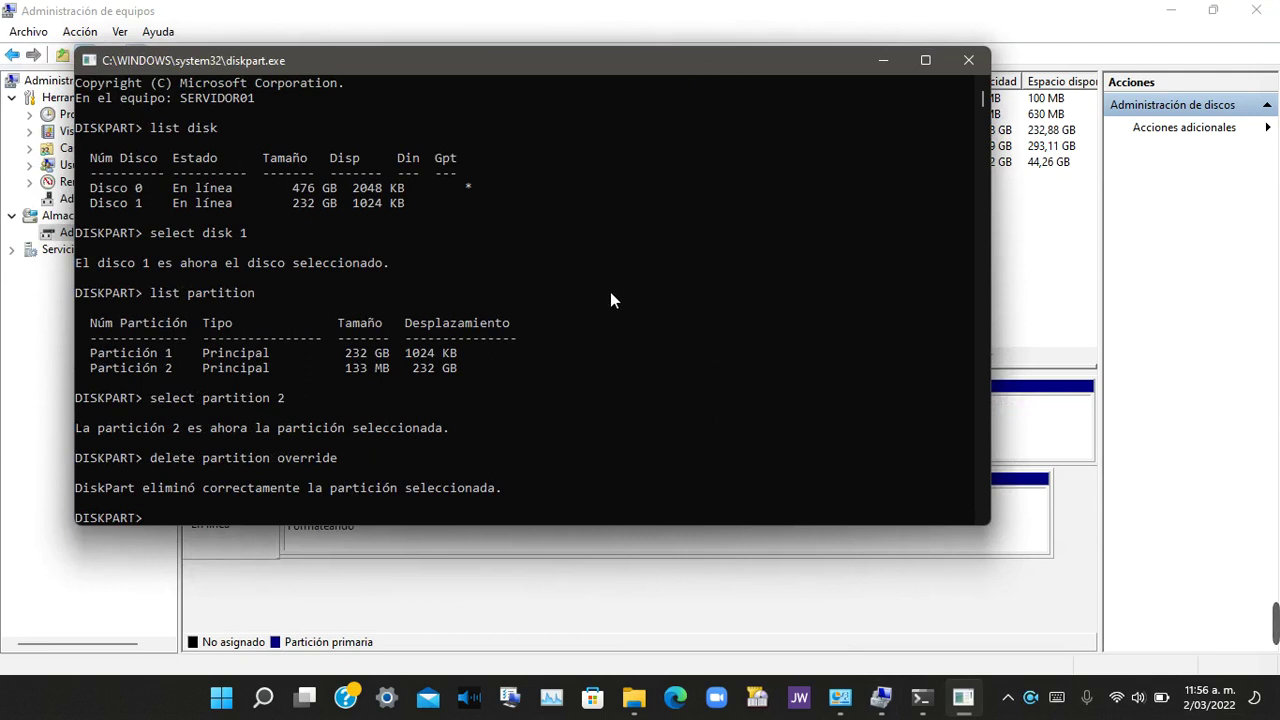